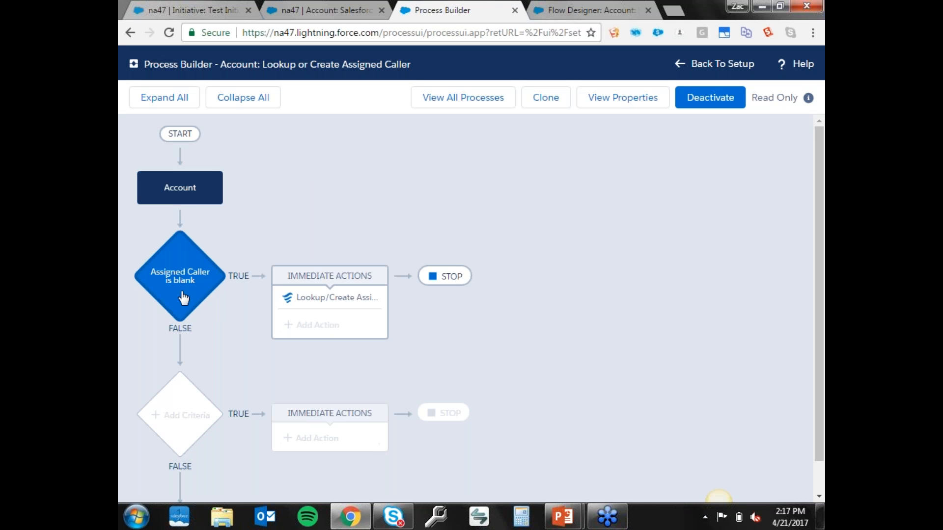
- Review the process's Account start settings, the Assigned Caller is blank criteria and the Lookup/Create Assigned Caller flow action
left_click(197, 192)
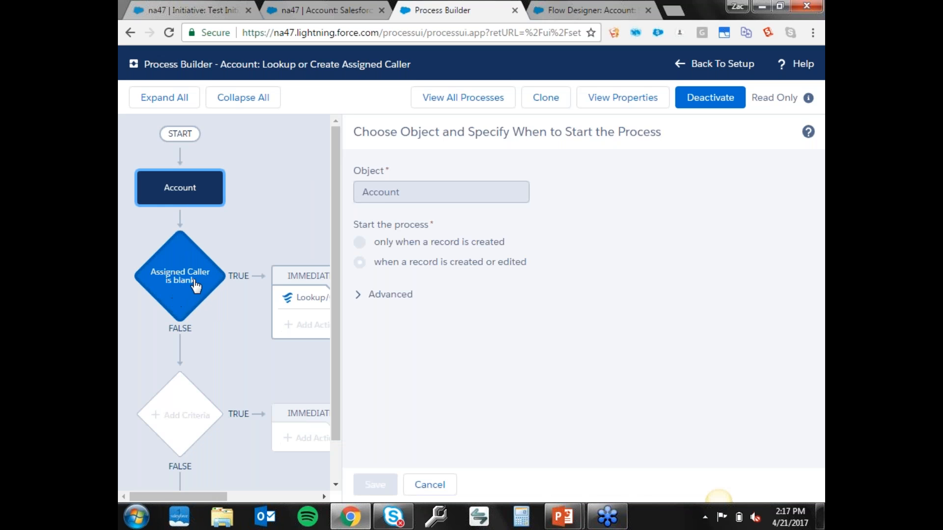
left_click(187, 285)
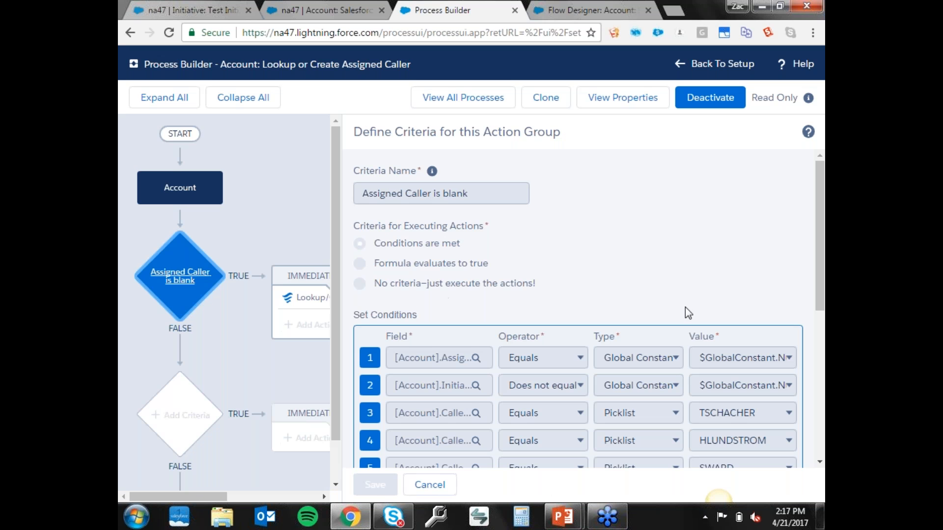
mouse_move(818, 252)
left_mouse_down()
mouse_move(820, 308)
mouse_move(816, 255)
left_mouse_up()
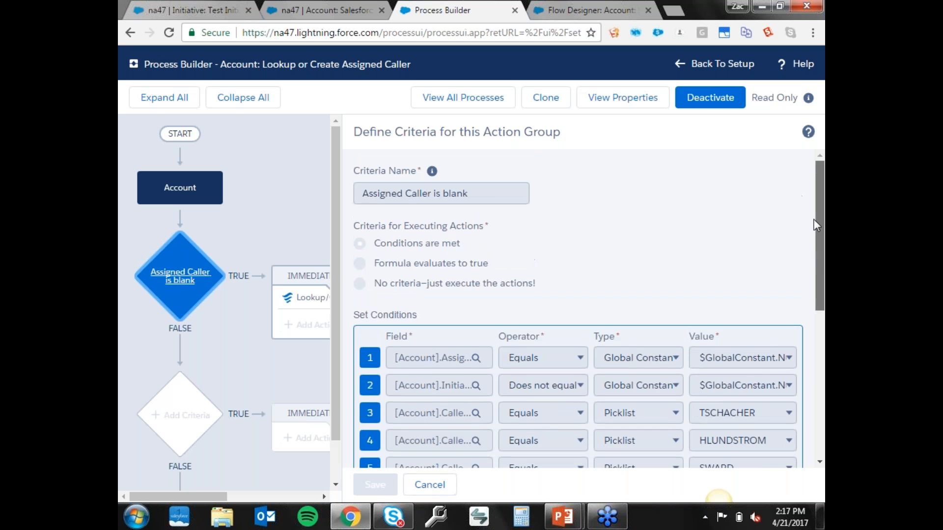
left_click(302, 299)
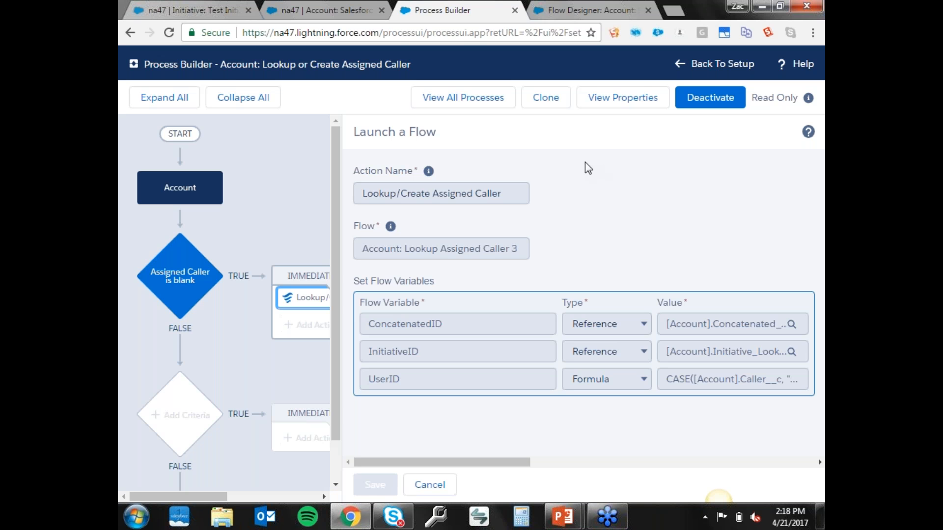
- In the Flow Designer, move the Auot-fill Assigned Caller record update to the lower left of the decision, level with the Record Create element
left_click(587, 11)
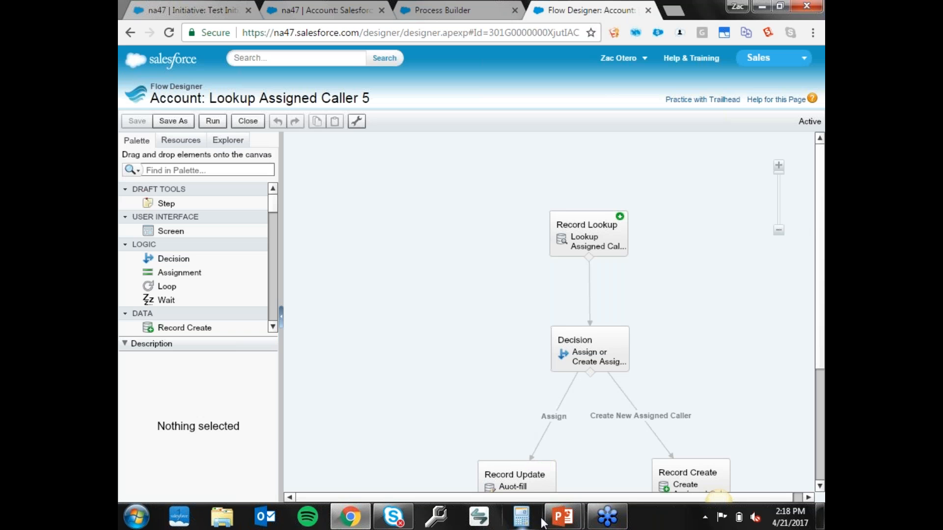
scroll(564, 488, "down", 1)
left_click_drag(565, 488, 512, 198)
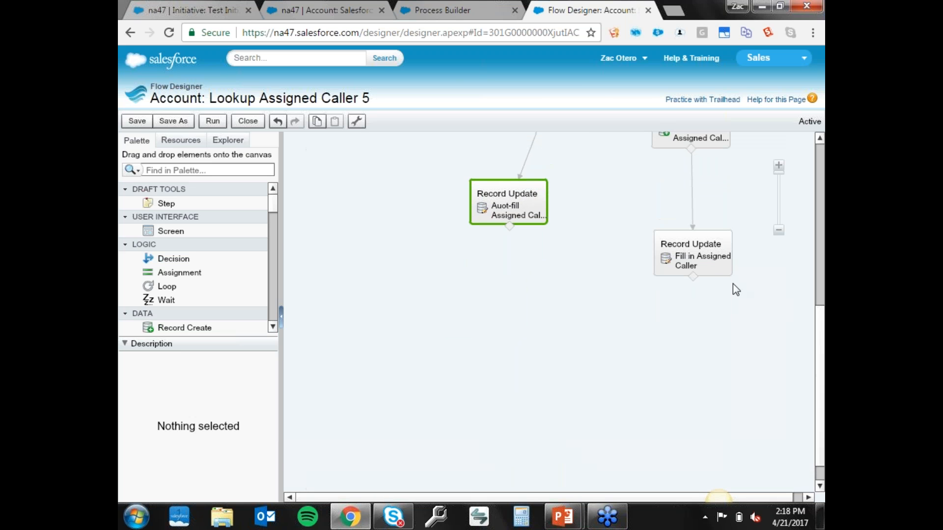
left_click_drag(820, 338, 817, 207)
left_click_drag(517, 487, 500, 350)
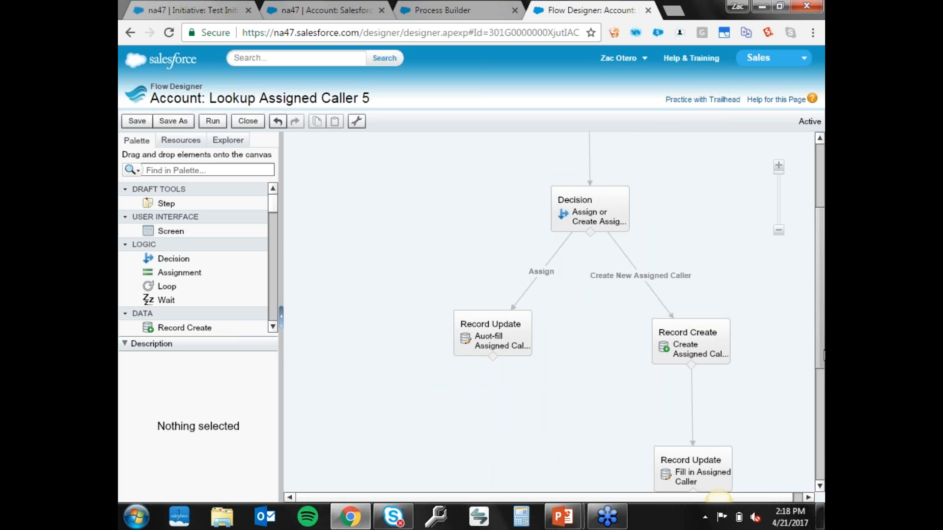
left_click_drag(823, 354, 823, 291)
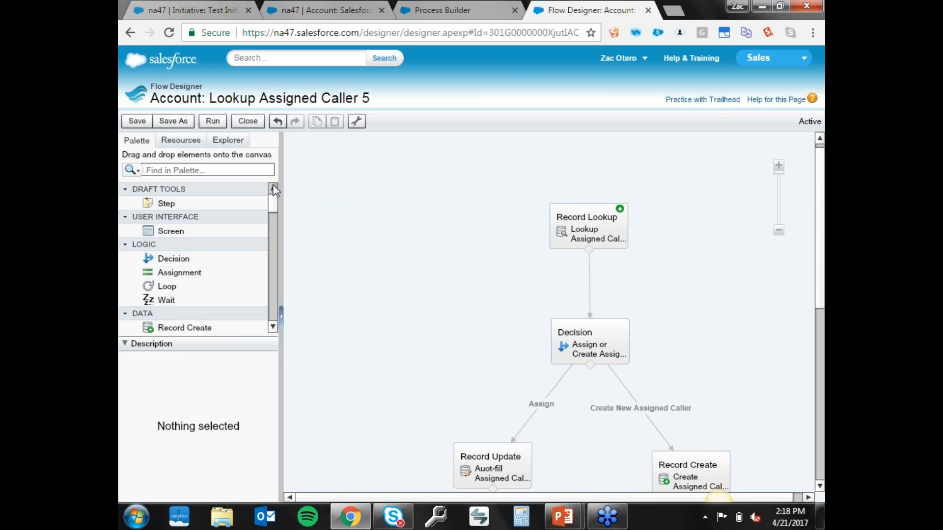
- Look through the flow elements in the palette and the resource types that can be created
scroll(271, 225, "down", 8)
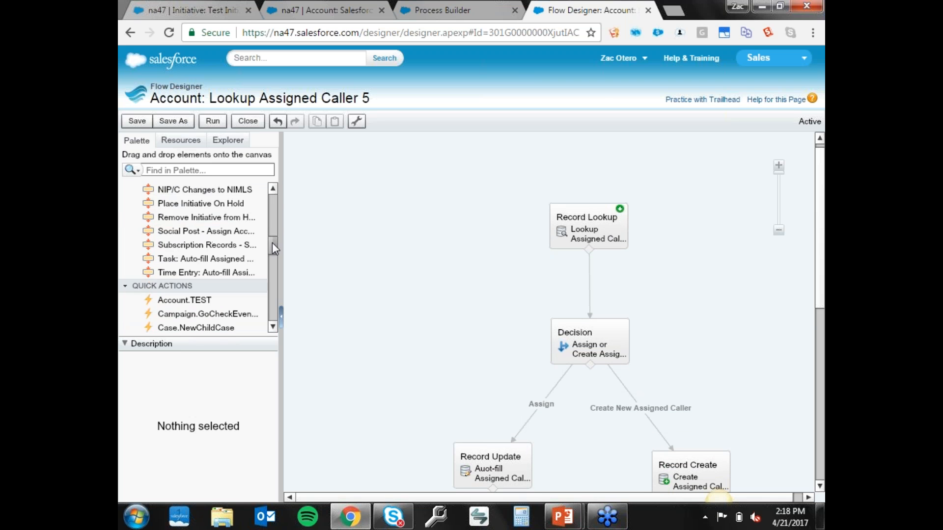
scroll(270, 249, "up", 8)
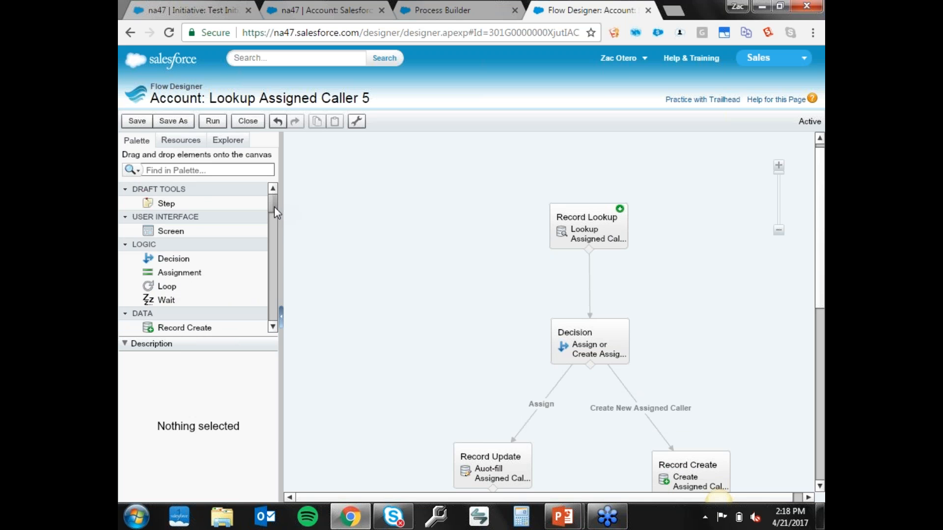
mouse_move(275, 210)
left_mouse_down()
mouse_move(280, 255)
mouse_move(288, 201)
left_mouse_up()
left_click(180, 141)
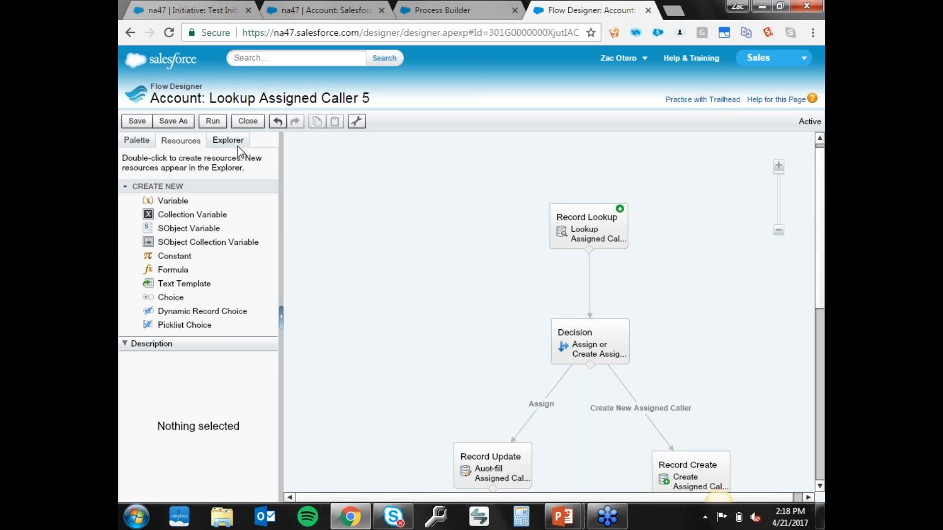
left_click(136, 141)
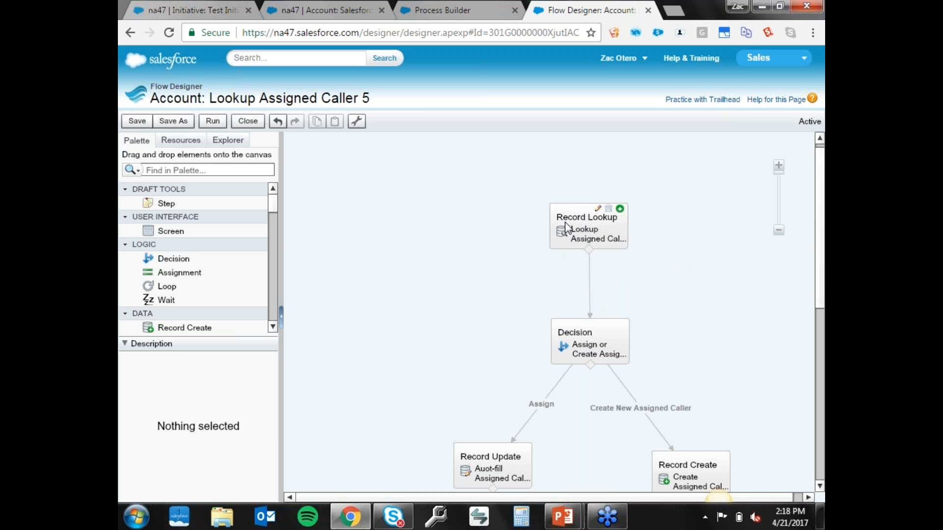
- Open the Lookup Assigned Caller record lookup and review its name, filter criteria and field assignments
left_click(595, 233)
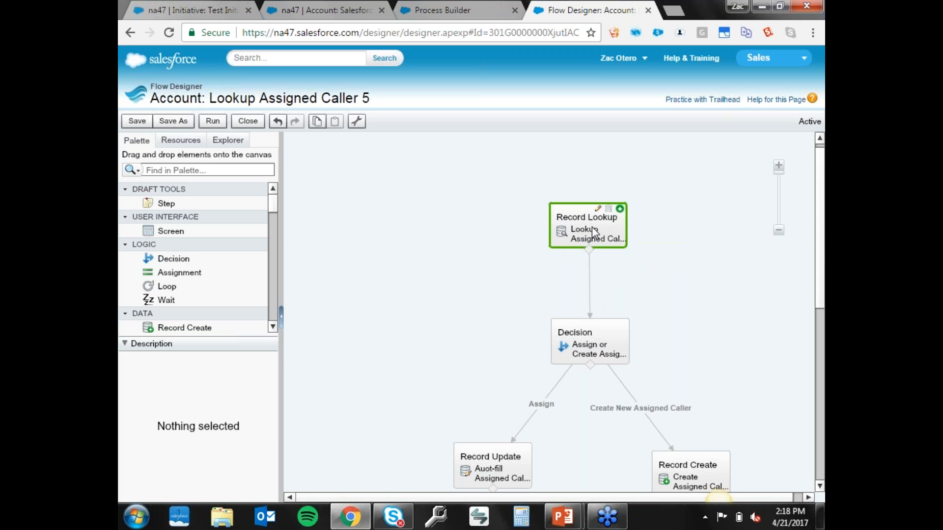
double_click(594, 233)
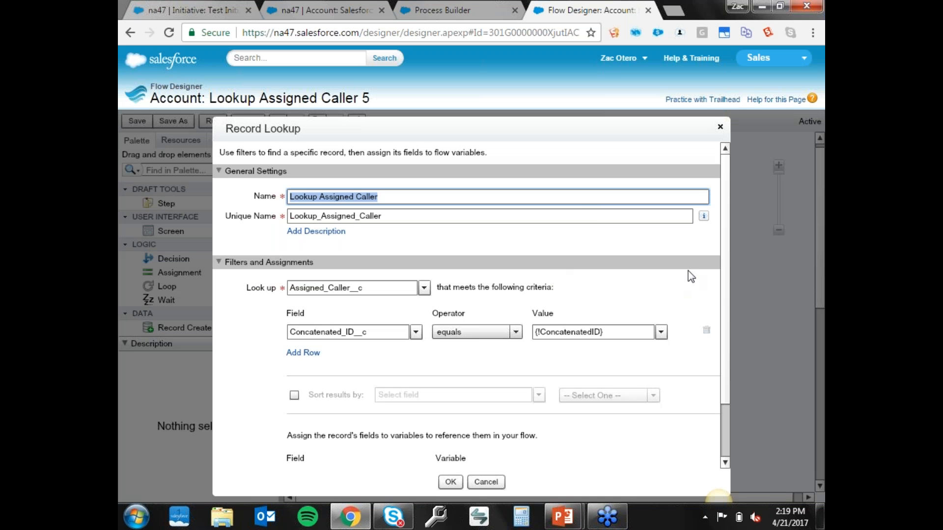
left_click(593, 199)
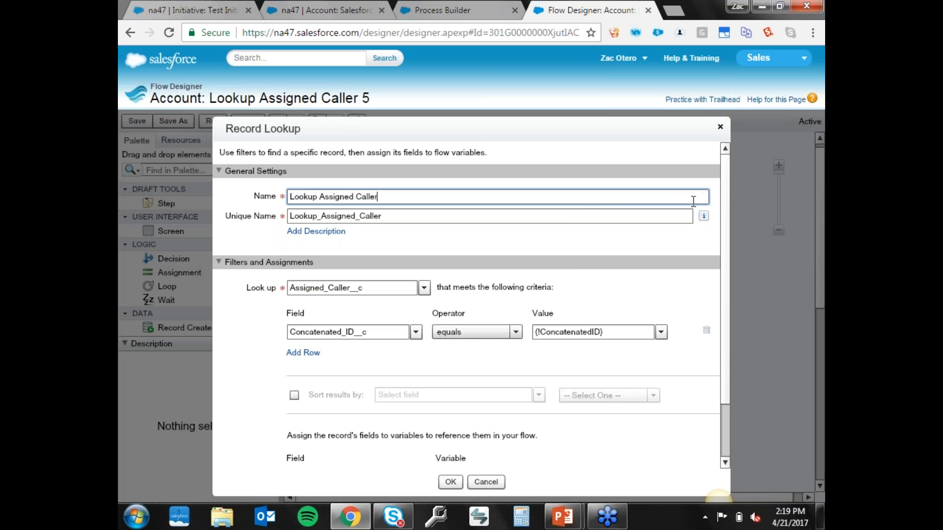
scroll(720, 251, "down", 2)
scroll(722, 258, "down", 2)
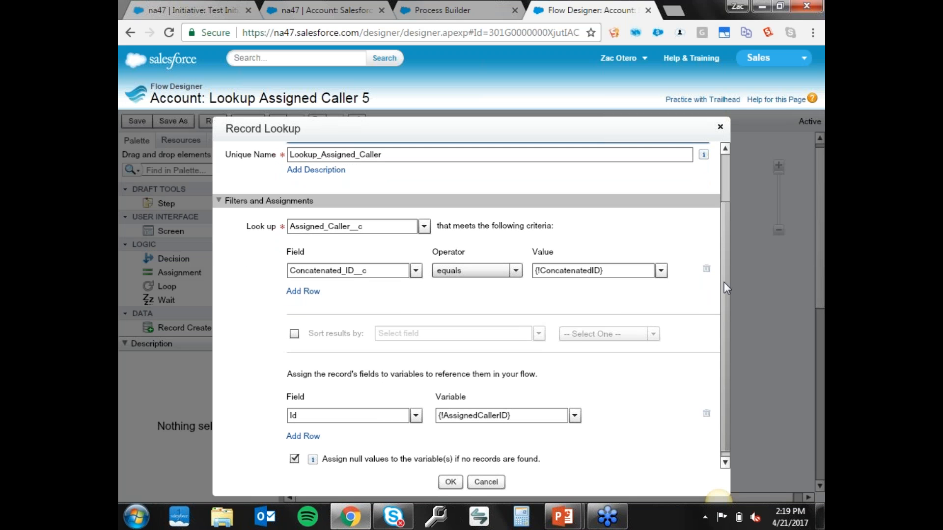
left_click_drag(723, 283, 727, 265)
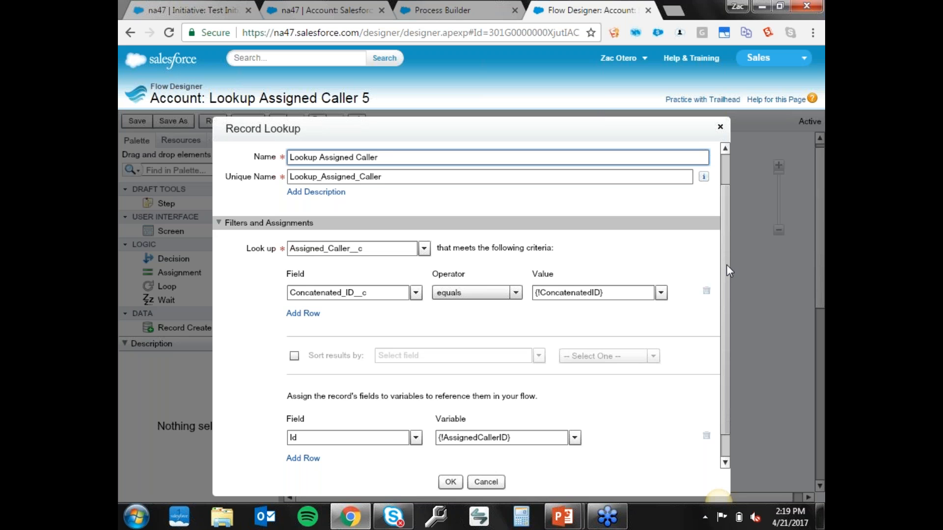
scroll(727, 270, "up", 1)
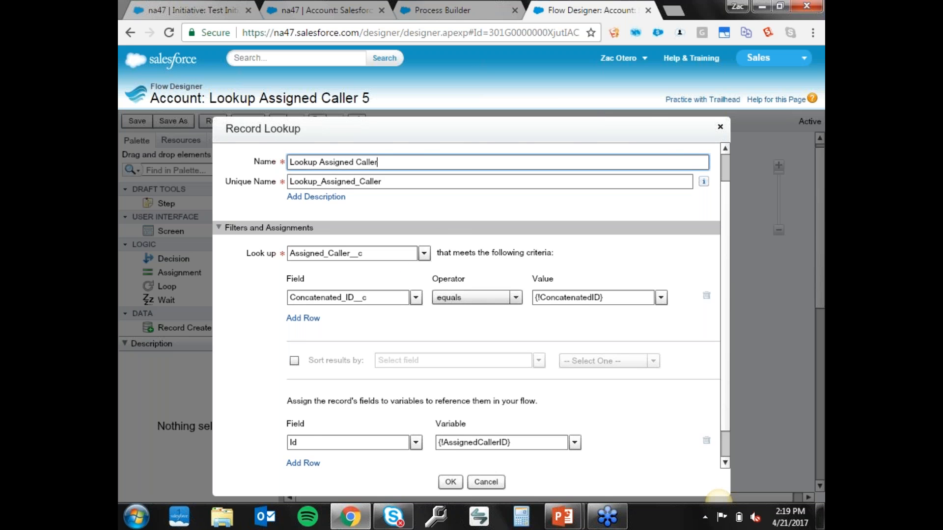
- Check the flow variables passed by the process, and view the resource categories available for the lookup's Concatenated_ID__c filter value
left_click(474, 10)
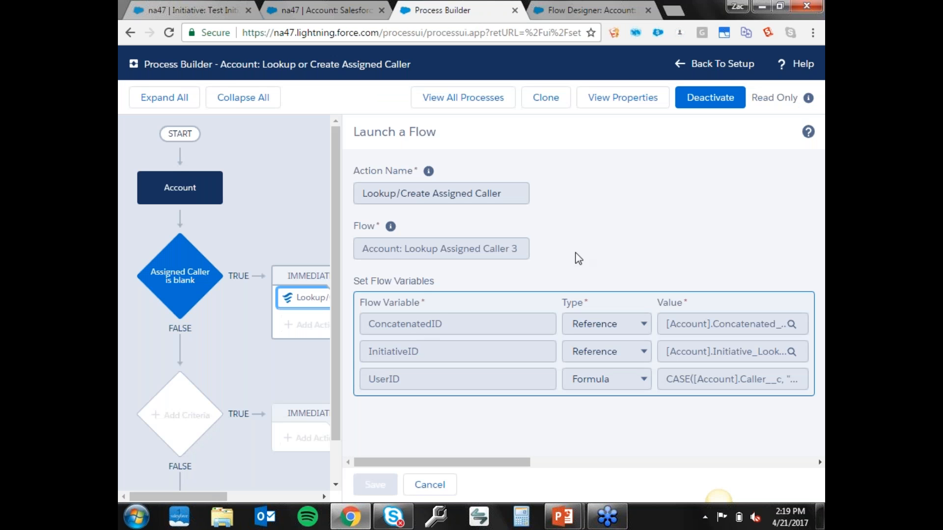
left_click(631, 7)
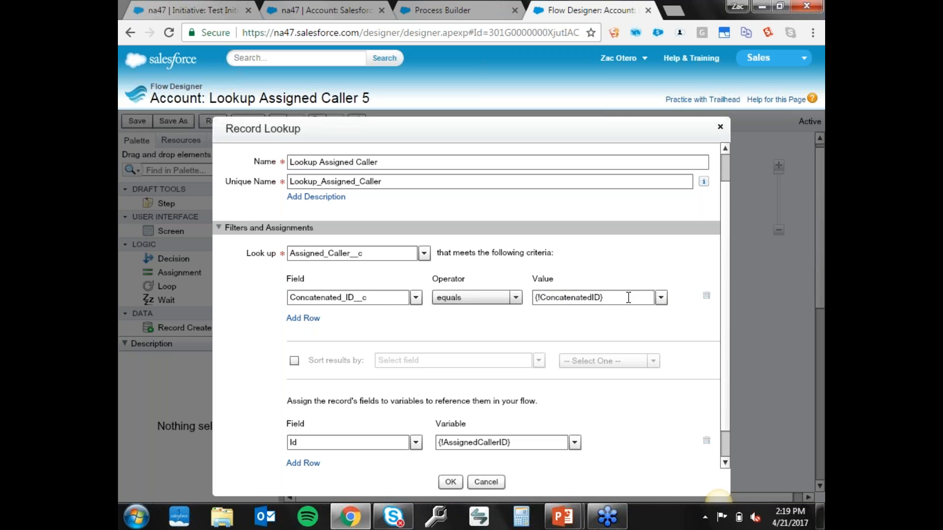
left_click(661, 299)
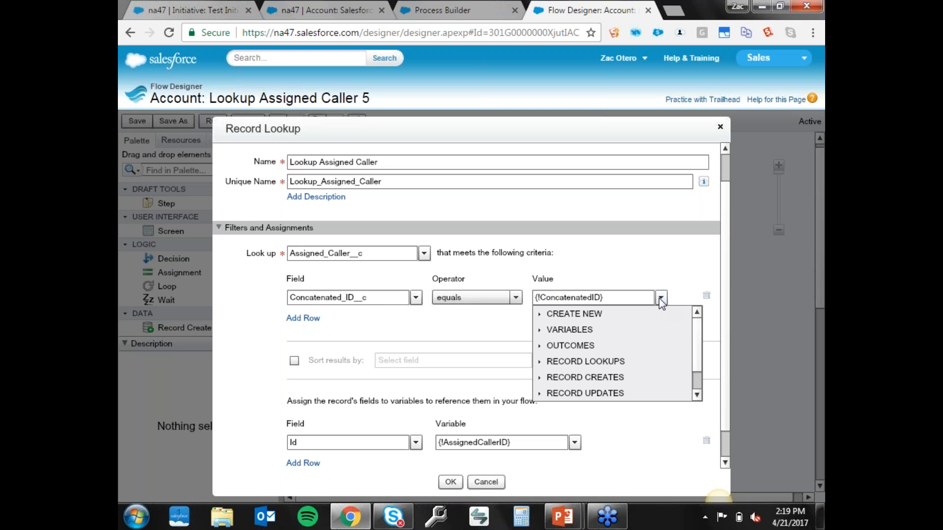
scroll(683, 319, "down", 1)
scroll(687, 317, "up", 1)
left_click(663, 299)
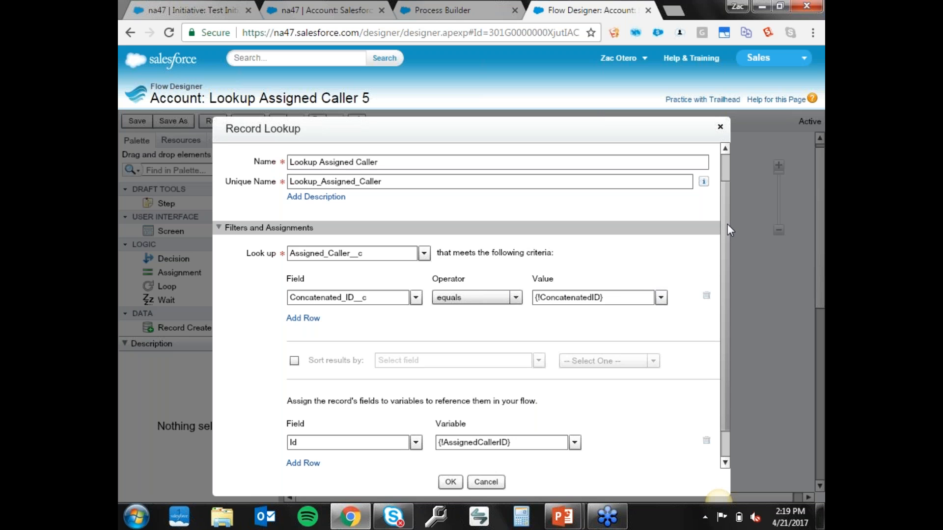
- Review the lookup's Id variable assignment and its option for assigning null values, and close the record lookup
scroll(727, 224, "down", 1)
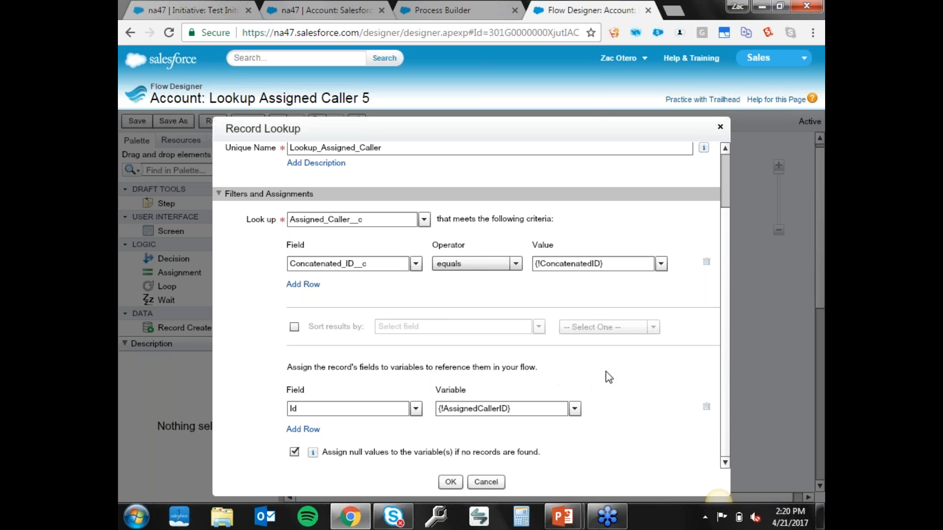
scroll(725, 368, "up", 1)
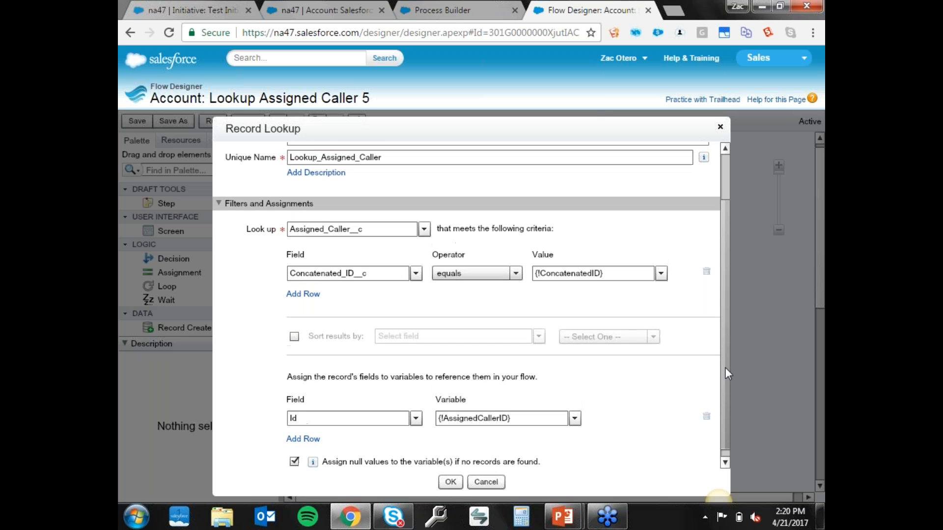
scroll(726, 403, "down", 1)
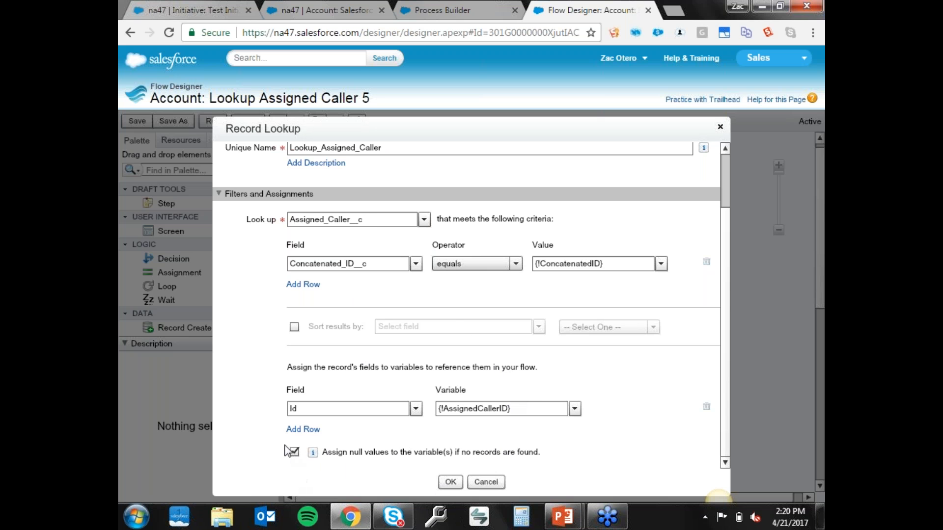
left_click(450, 483)
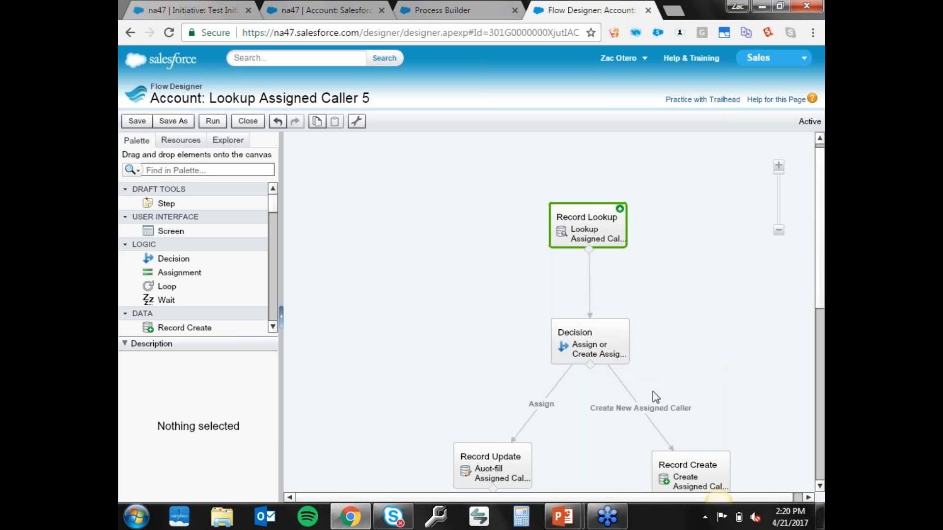
- Open the Assign or Create Assigned Caller decision, review the conditions of its Create New Assigned Caller and Assign outcomes, and close it
double_click(591, 337)
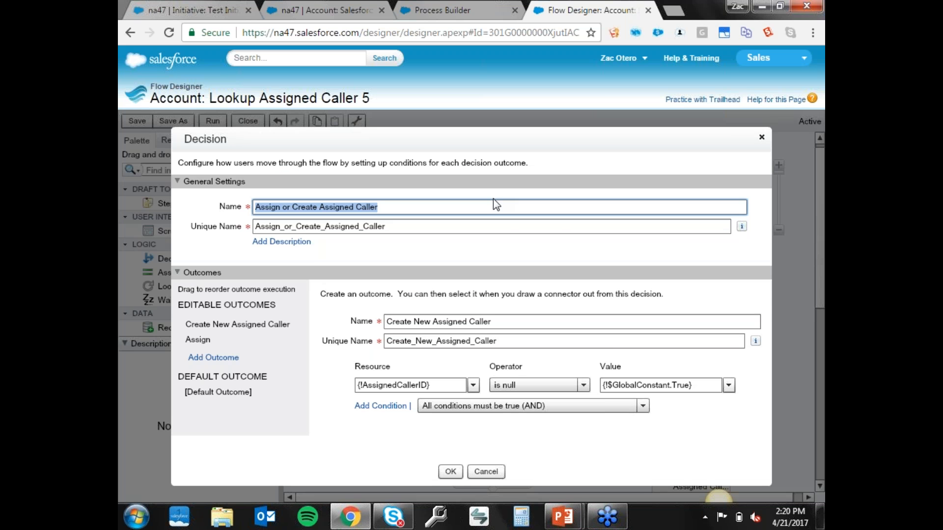
left_click(495, 204)
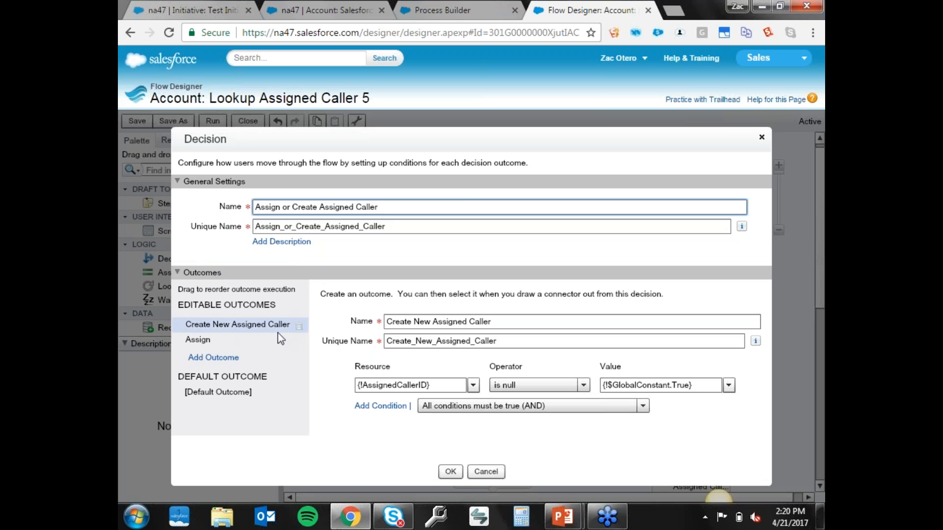
left_click(239, 326)
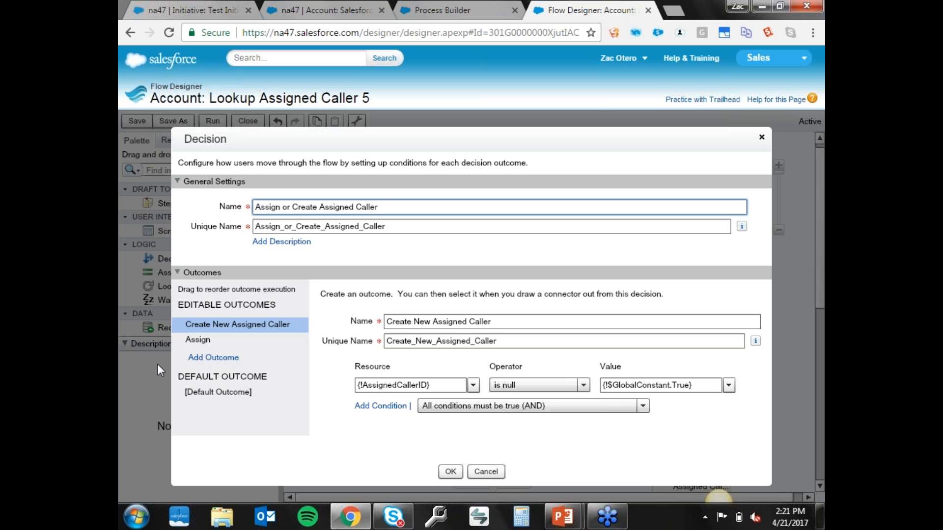
left_click(208, 341)
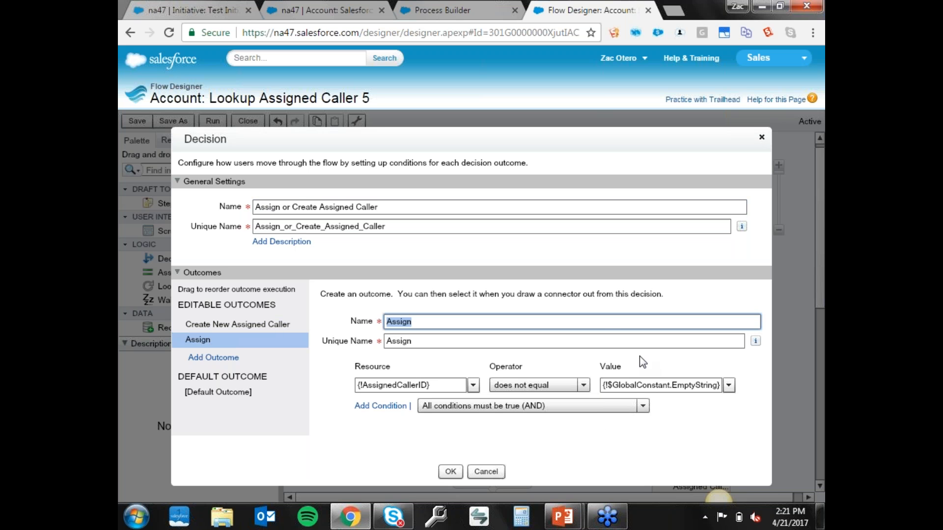
left_click(609, 322)
left_click(450, 473)
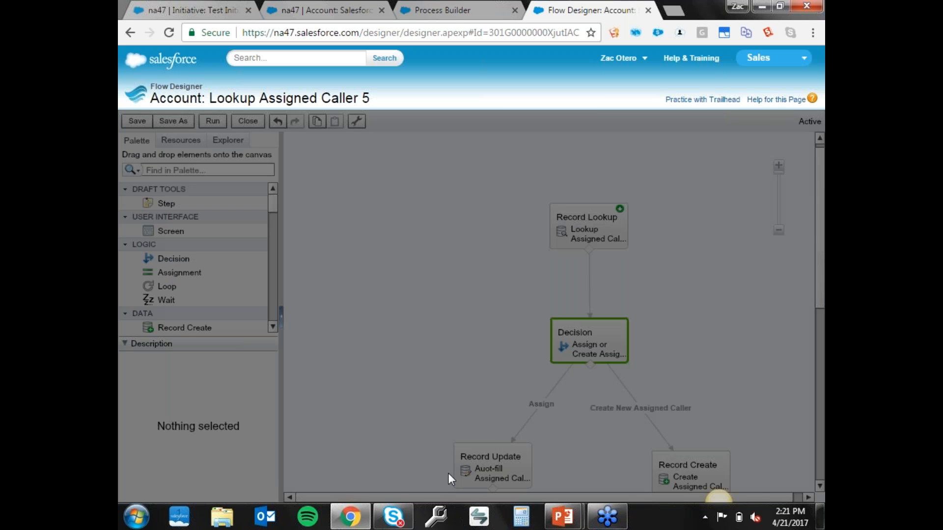
- Open the Auot-fill Assigned Caller record update and review its name, the object types available to update, and its filter criteria
left_click_drag(822, 270, 825, 353)
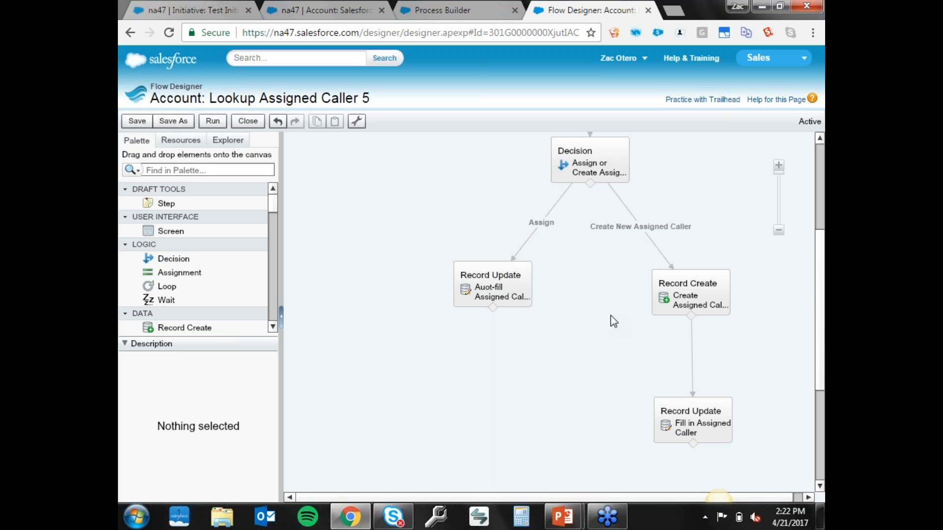
double_click(491, 290)
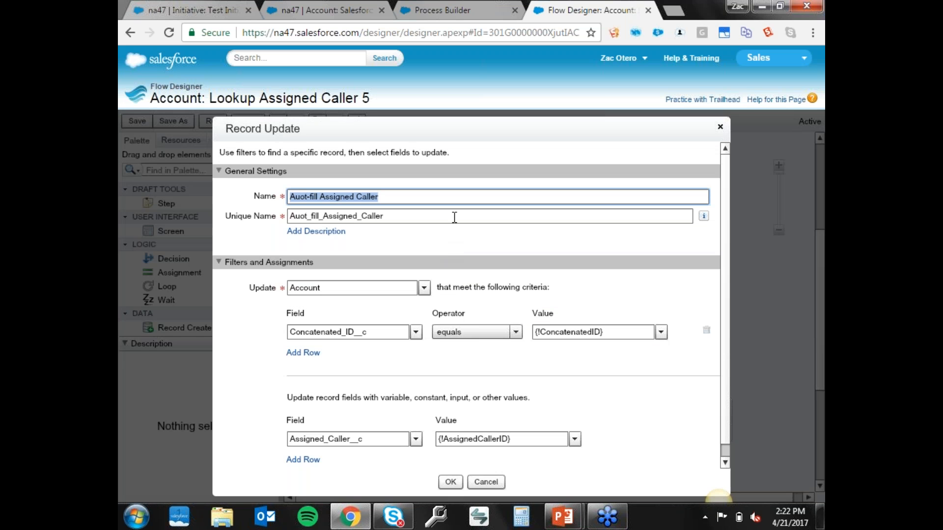
left_click(427, 192)
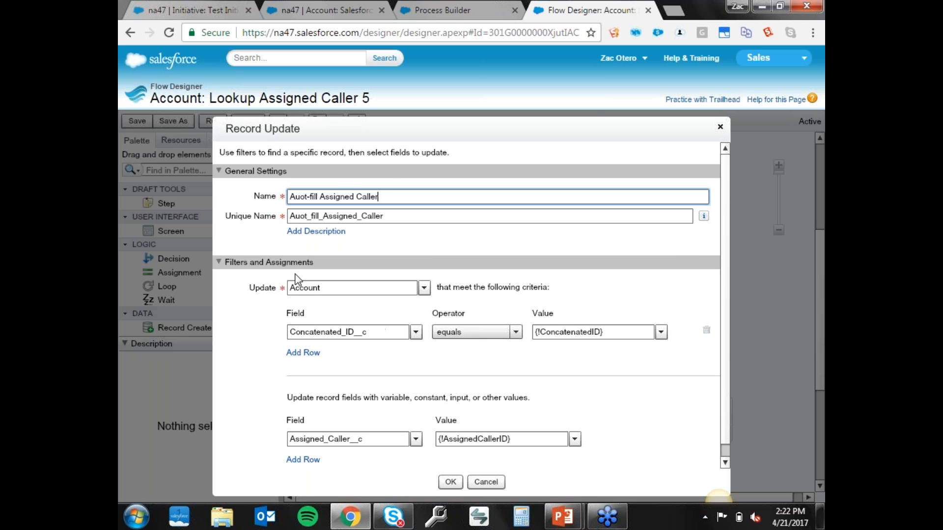
left_click(423, 289)
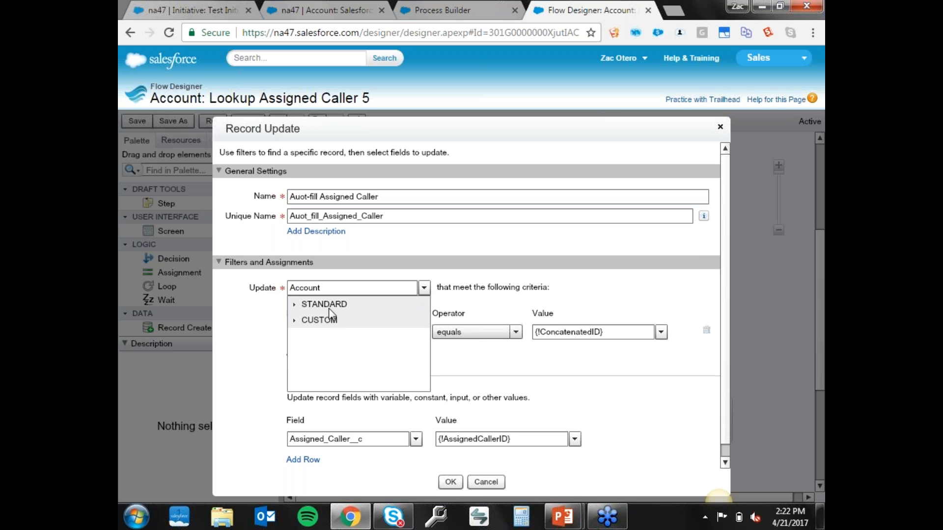
left_click(295, 305)
left_click(295, 305)
left_click(599, 285)
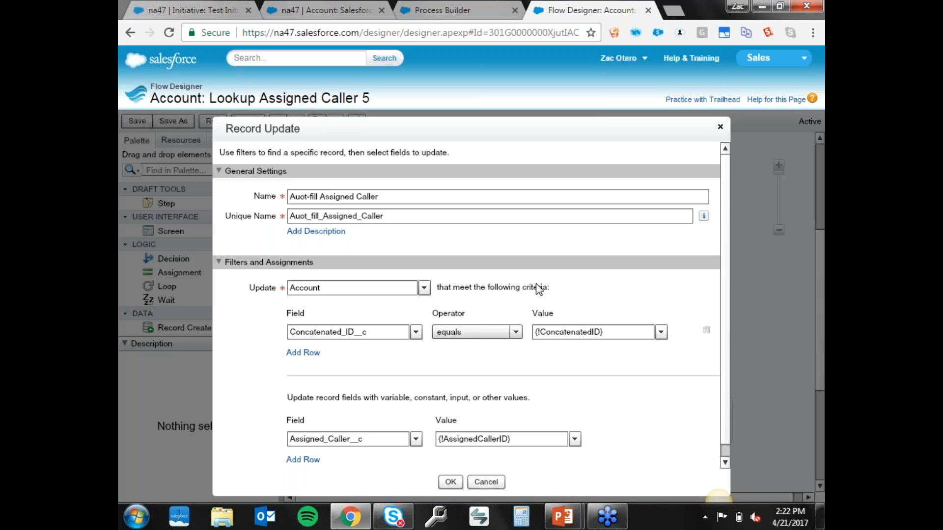
left_click(424, 289)
left_click(425, 290)
- Review the Assigned_Caller__c field assignment and its AssignedCallerID variable, and close the record update
left_click_drag(727, 358, 729, 445)
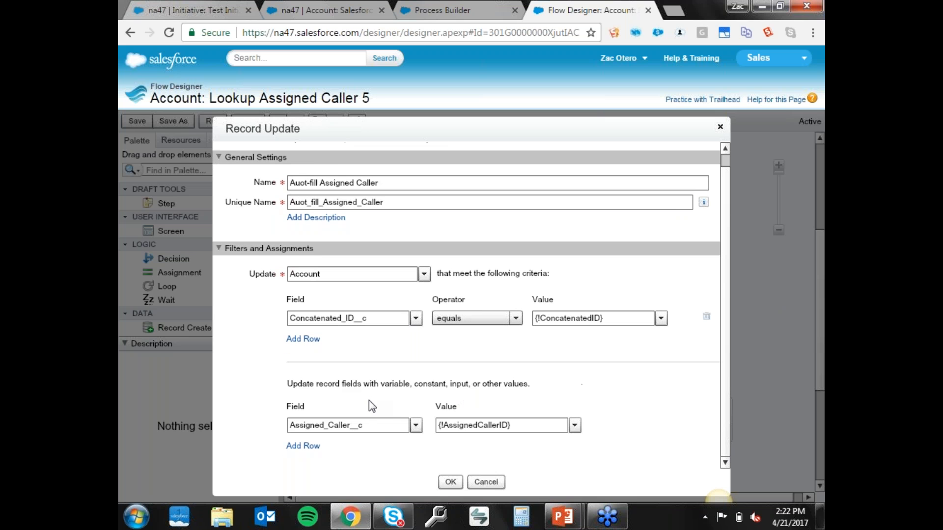
left_click(396, 425)
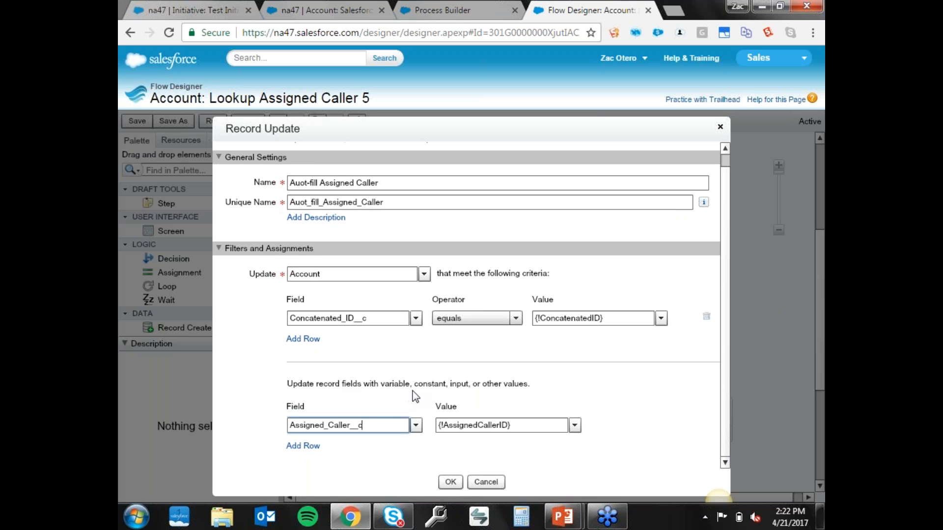
left_click(524, 423)
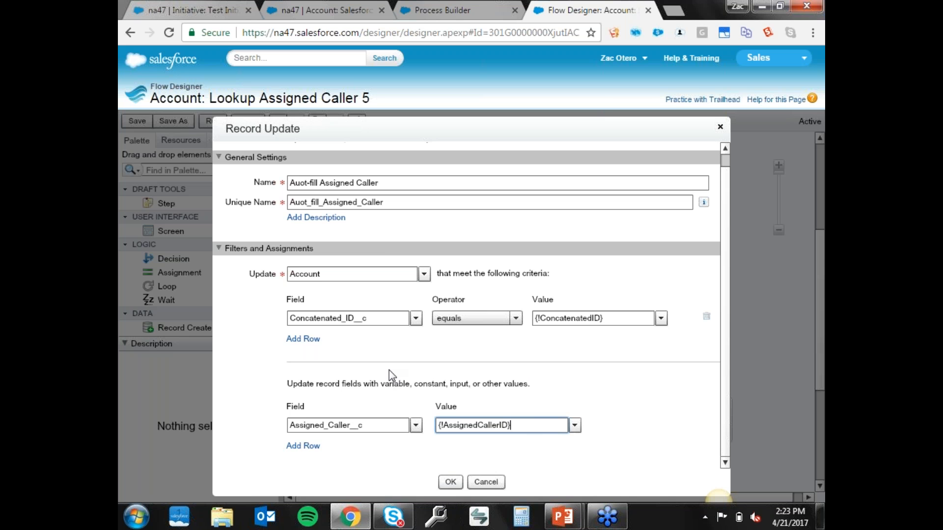
left_click(450, 482)
left_click(594, 372)
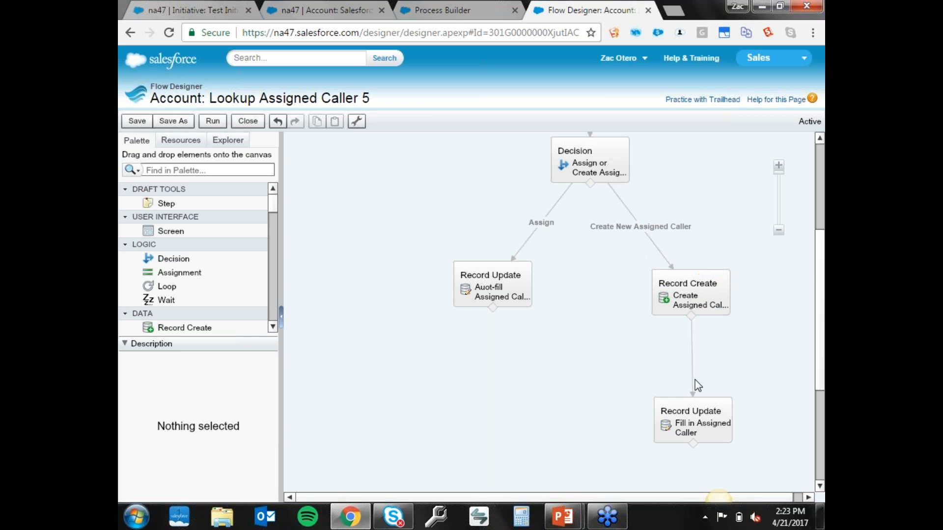
- Review the Create Assigned Caller record create's field values and ID variable against the process's flow variables, and close it
double_click(681, 291)
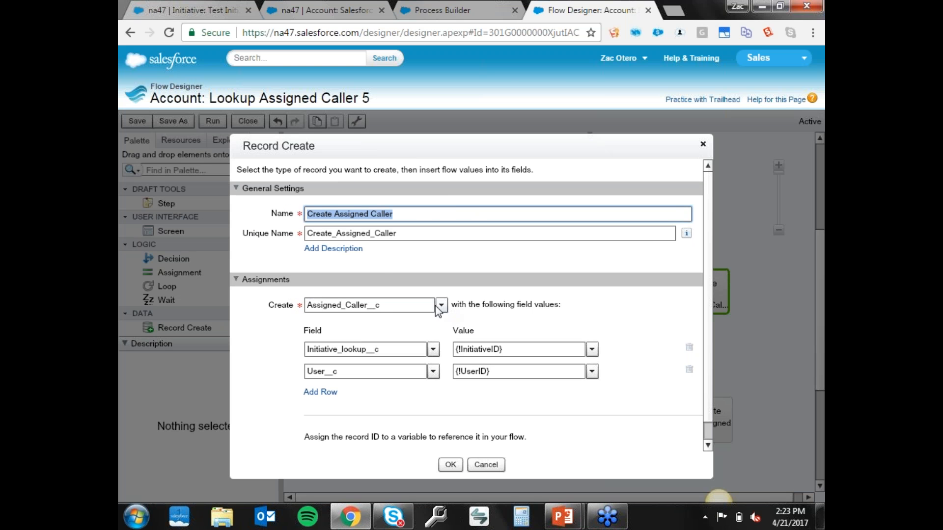
scroll(706, 273, "down", 1)
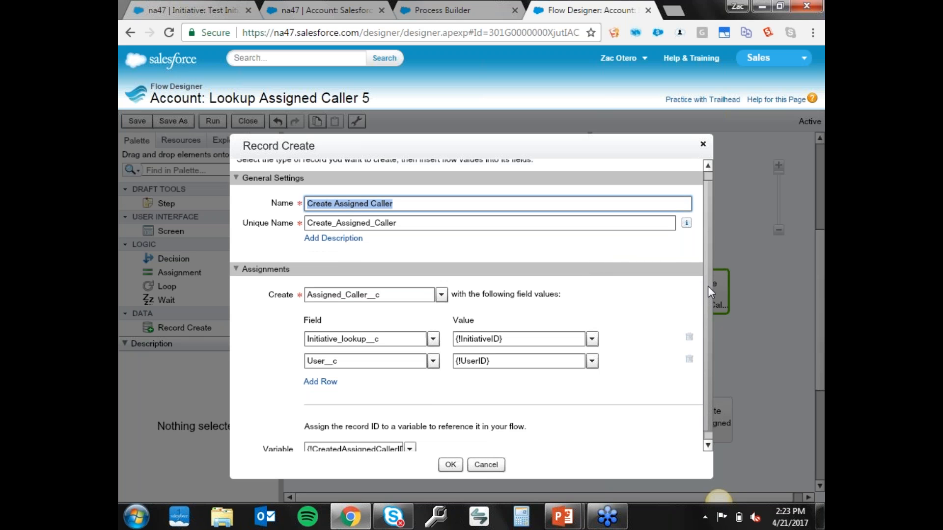
left_click(433, 329)
left_click(433, 329)
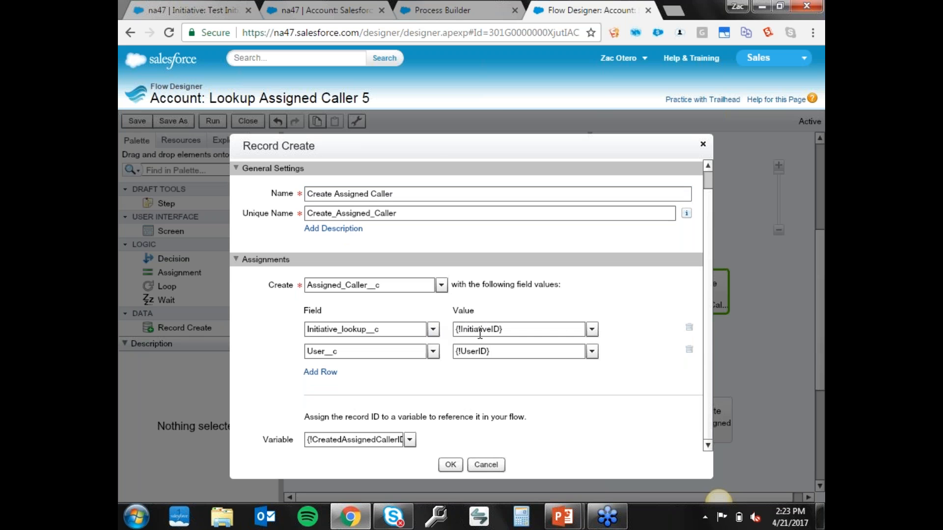
left_click(452, 14)
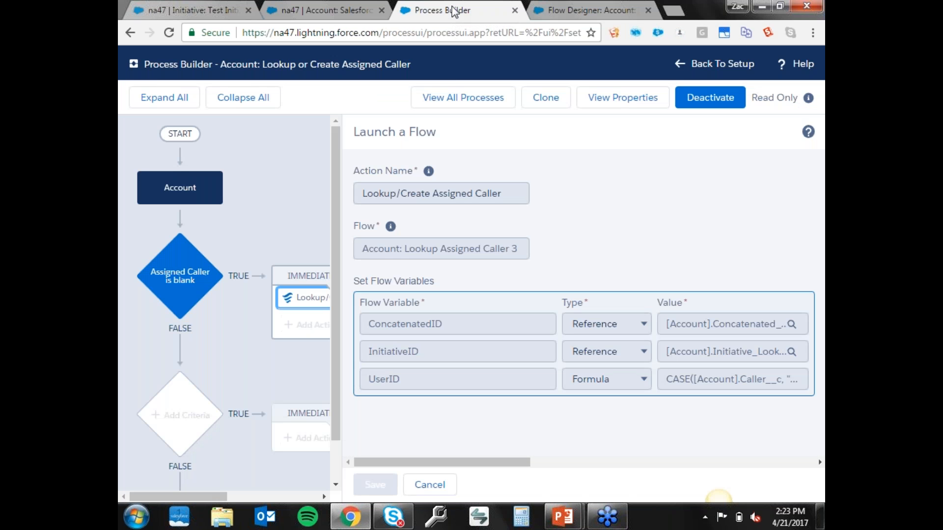
left_click(577, 11)
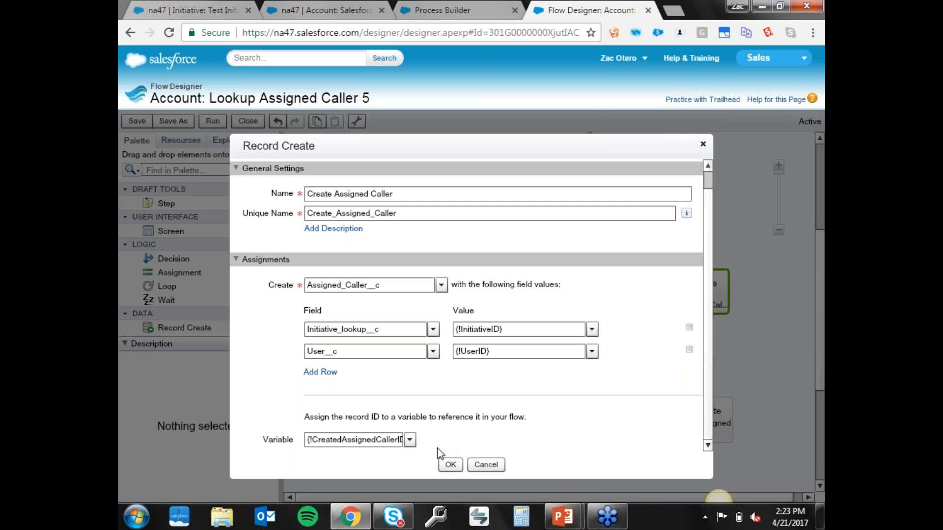
left_click(457, 469)
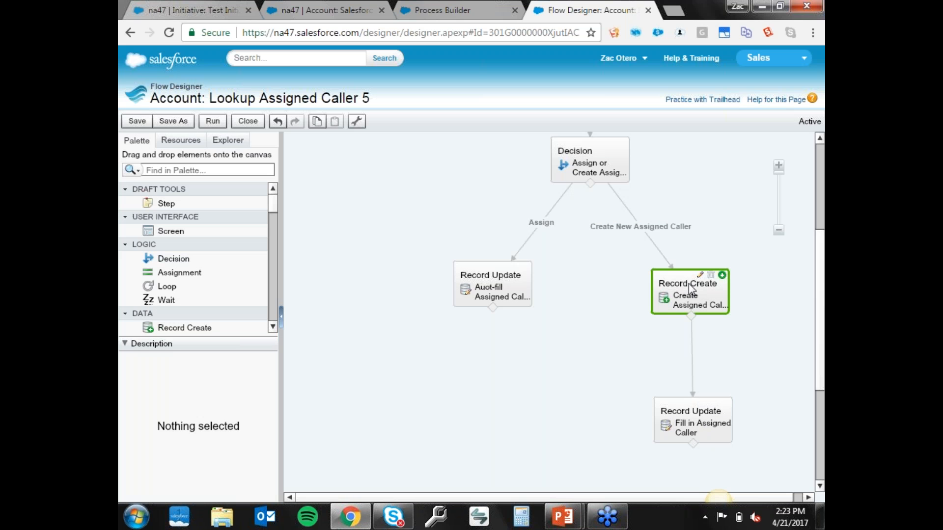
- Open the Fill in Assigned Caller record update, review its criteria and field assignment, close it, and look over the whole flow
double_click(697, 428)
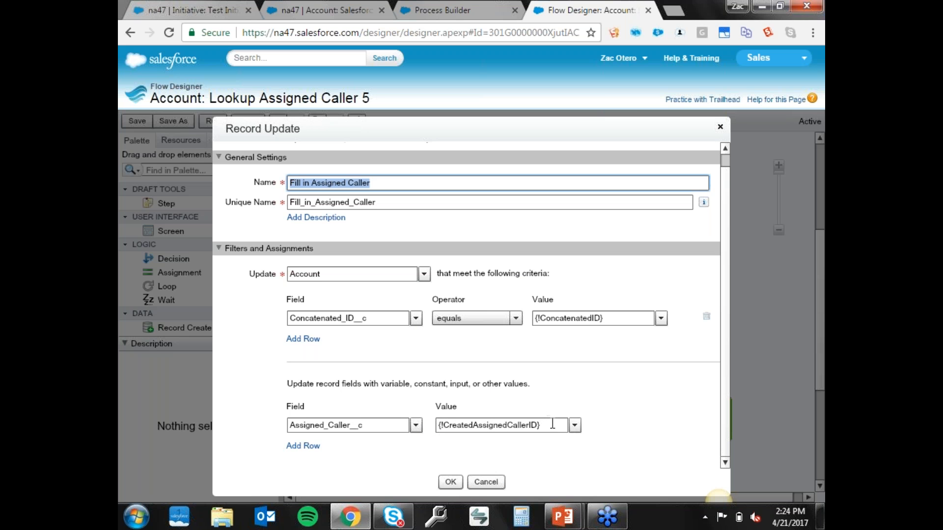
left_click(480, 482)
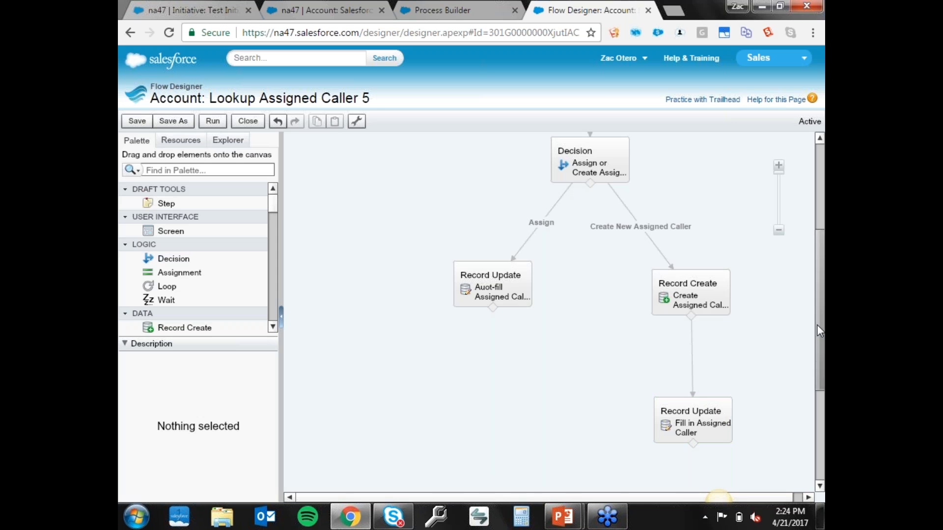
mouse_move(816, 323)
left_mouse_down()
mouse_move(820, 260)
mouse_move(818, 317)
left_mouse_up()
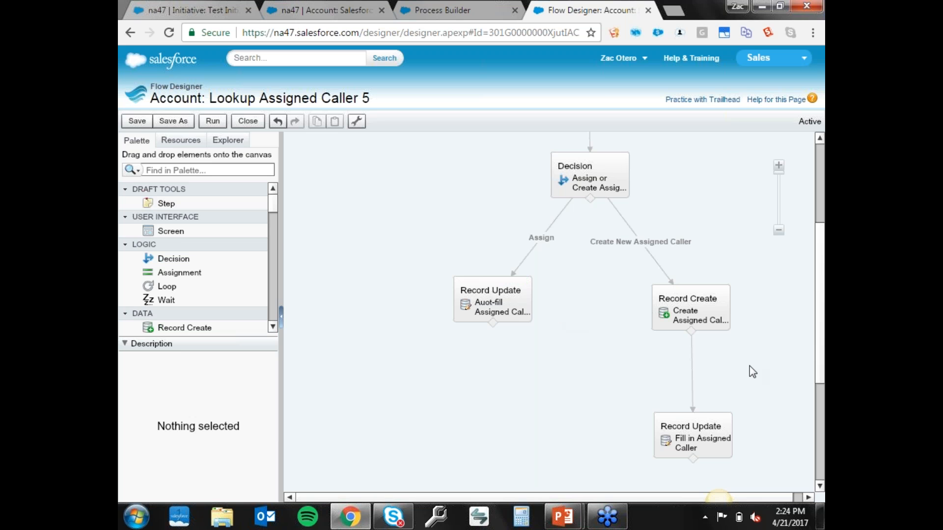
left_click_drag(823, 326, 820, 276)
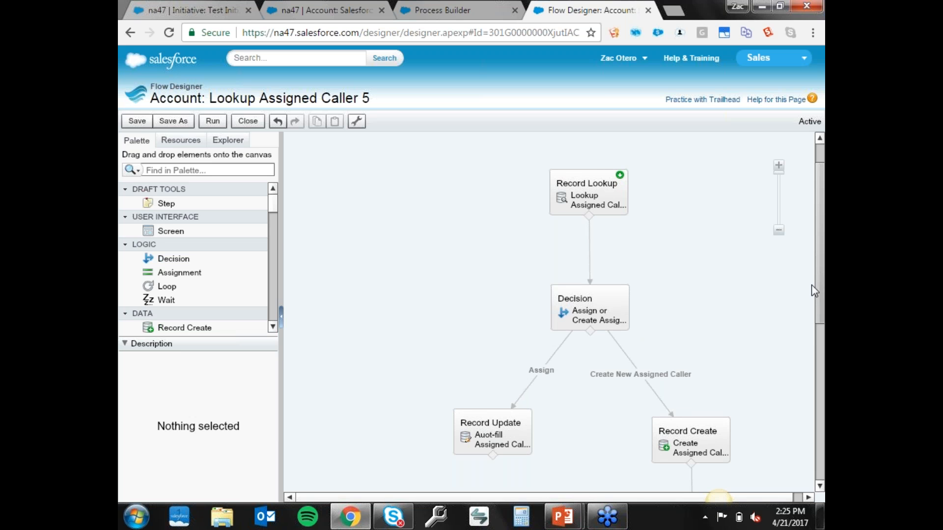
left_click_drag(820, 295, 816, 254)
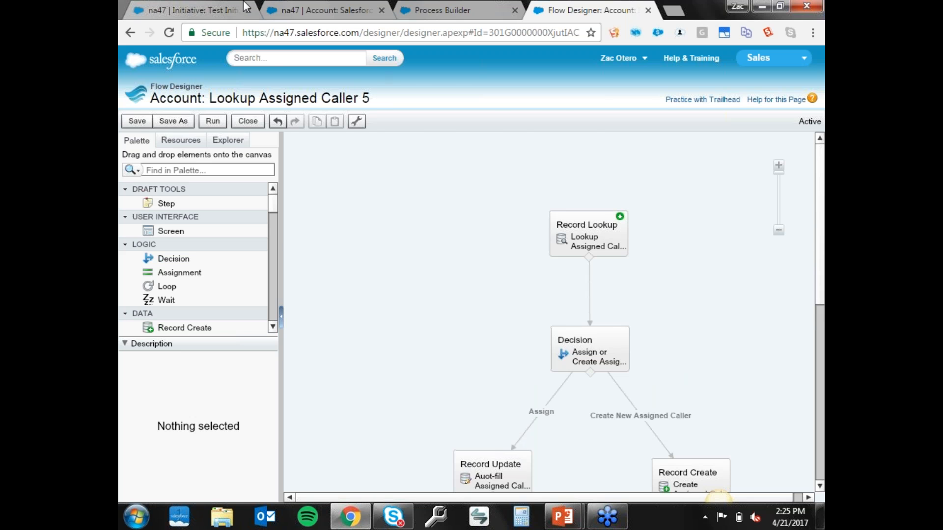
- Check the Salesforce (Test) account's details and the Test Initiative's Assigned Callers and Accounts related lists
left_click(305, 8)
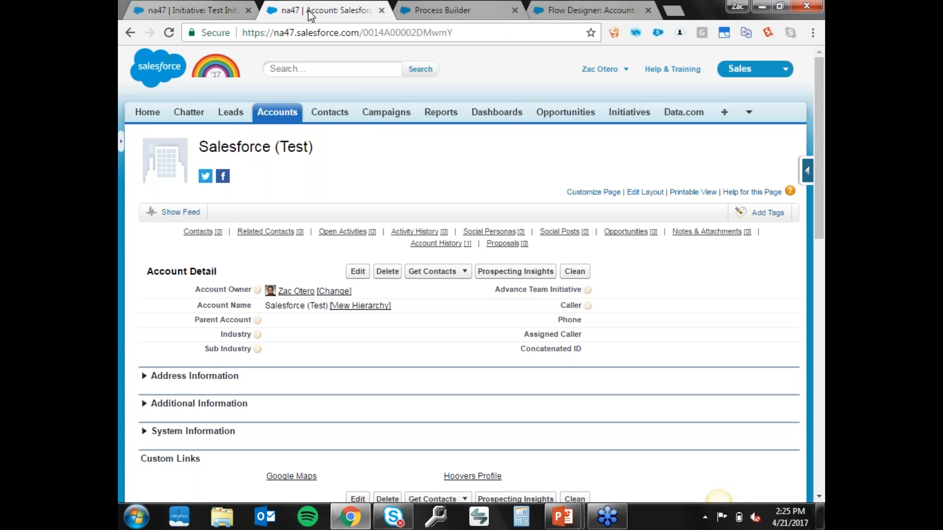
left_click(228, 14)
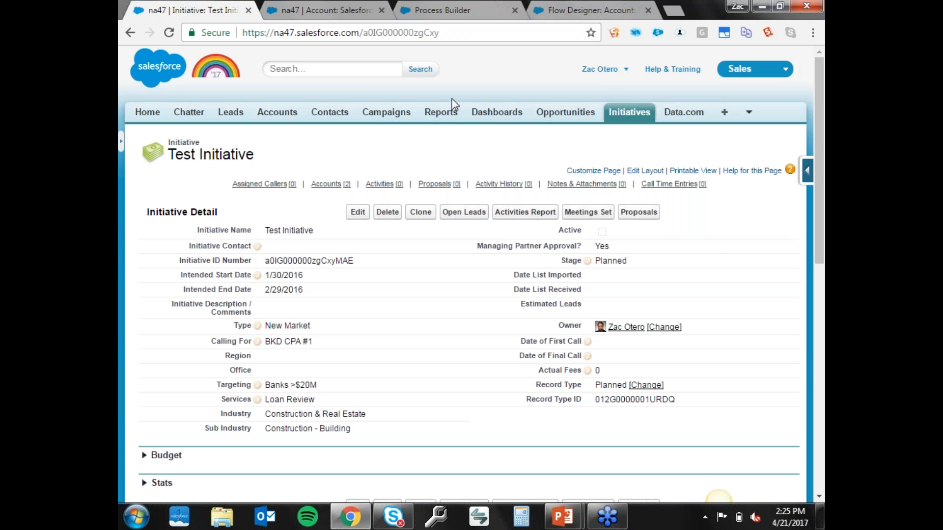
left_click(319, 10)
left_click(226, 12)
left_click_drag(822, 251, 465, 347)
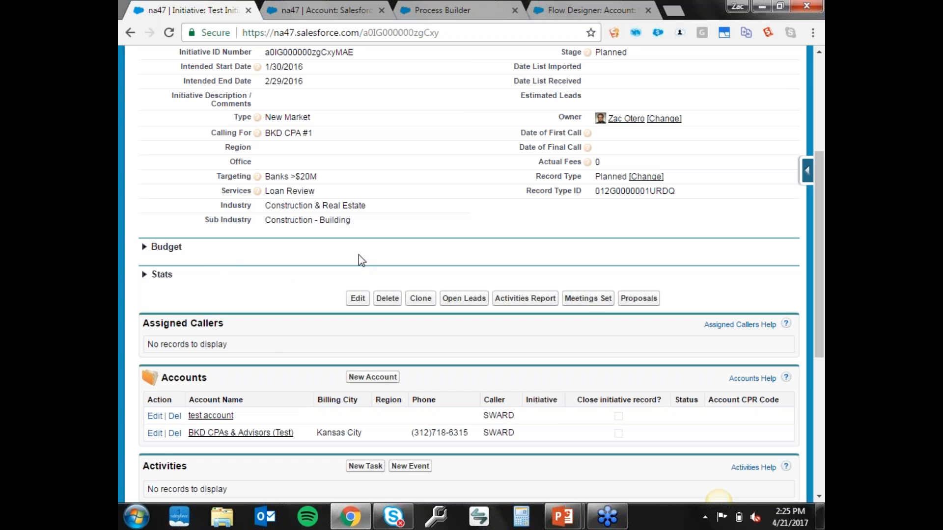
- Set the Salesforce (Test) account's Advance Team Initiative to Test Initiative through the lookup
left_click(322, 14)
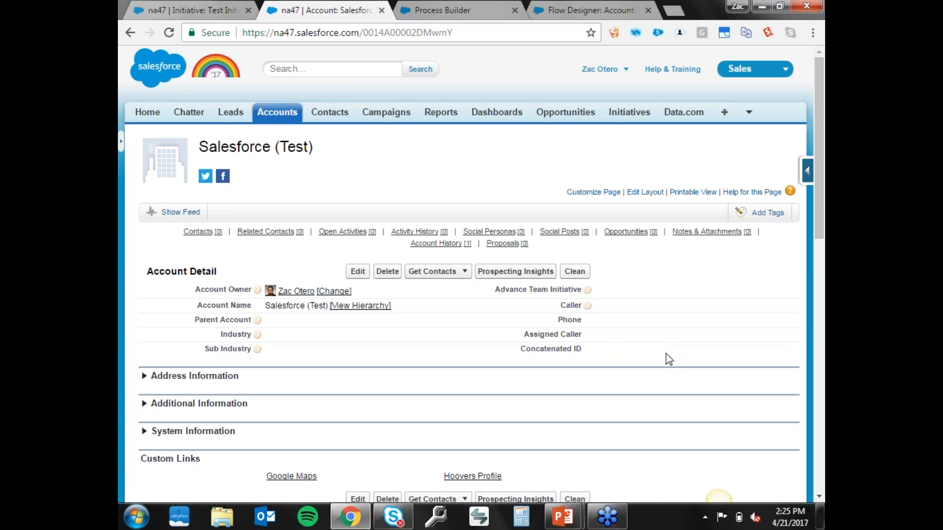
double_click(638, 294)
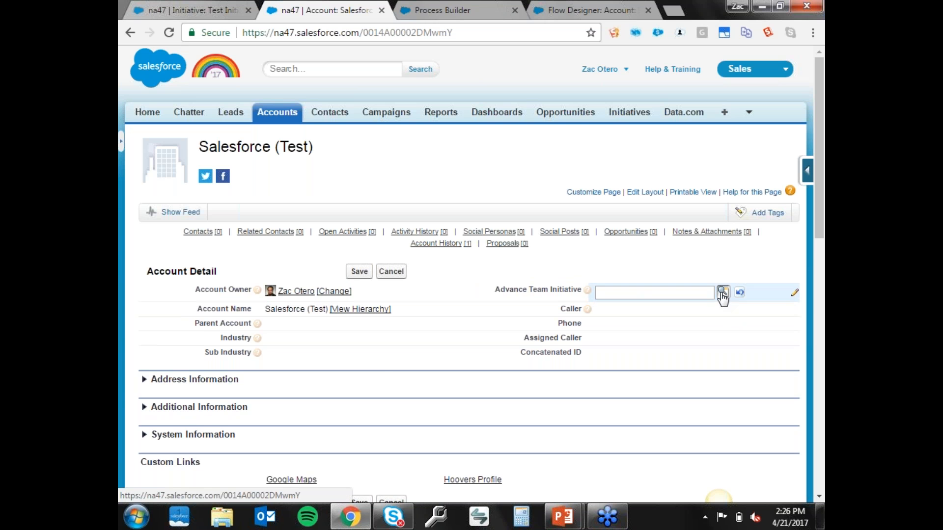
left_click(722, 294)
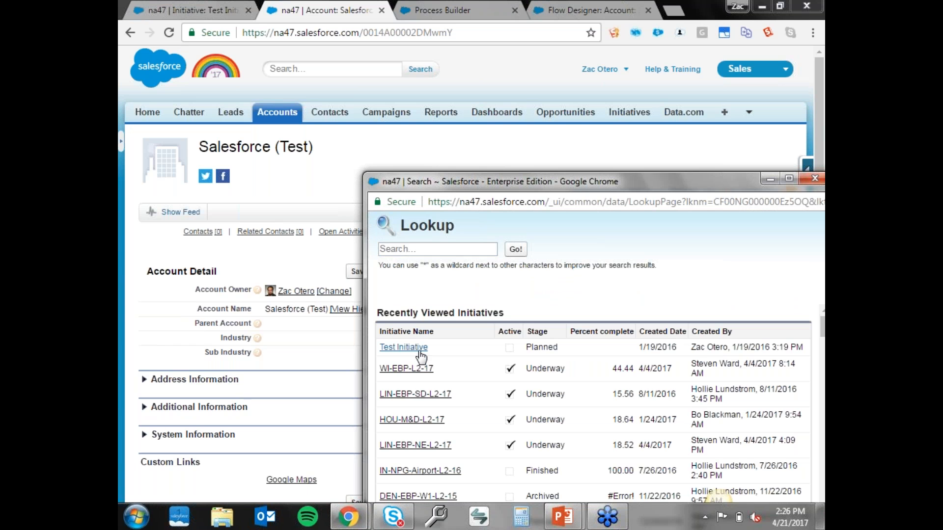
left_click(403, 348)
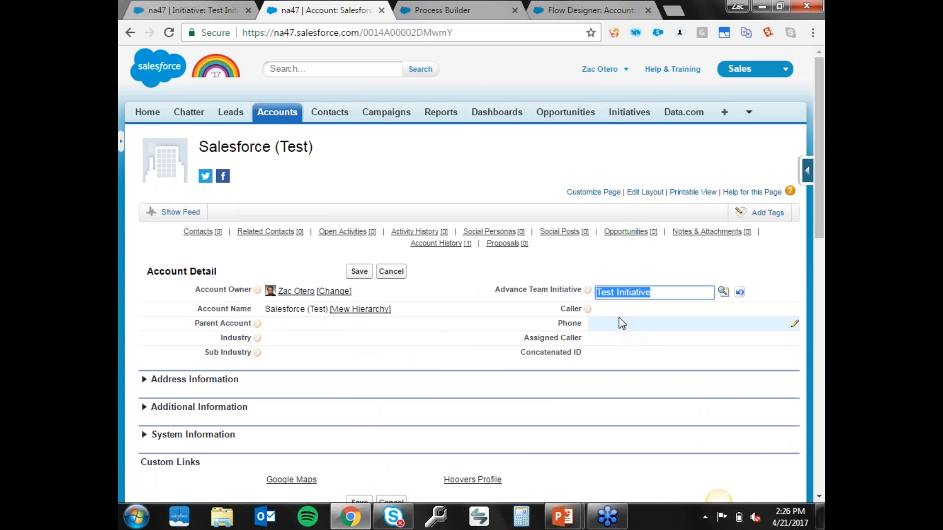
- Choose the caller in the account's Caller field and save the account
double_click(621, 318)
double_click(624, 312)
left_click(635, 307)
left_click(634, 352)
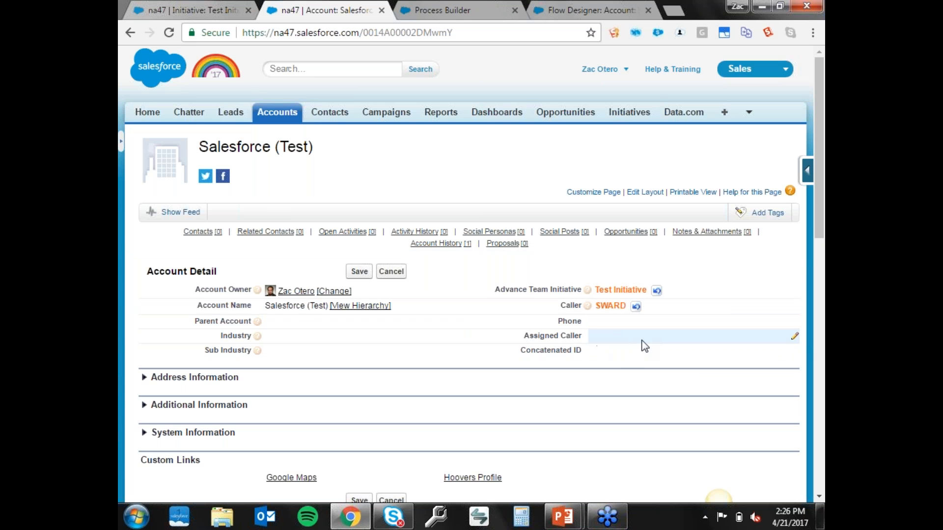
left_click(364, 275)
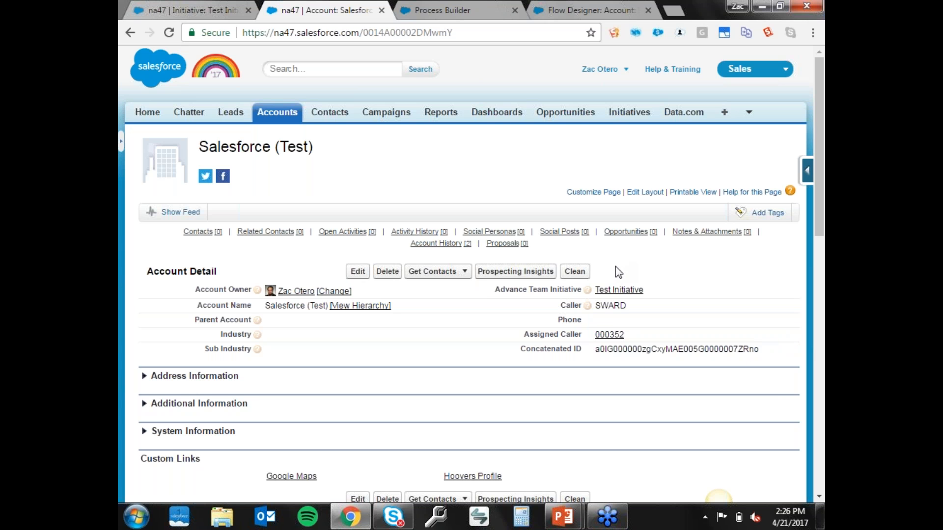
- Open the account's linked Assigned Caller record, review its details and related accounts, and return to the Salesforce (Test) account
left_click(609, 336)
scroll(400, 167, "down", 5)
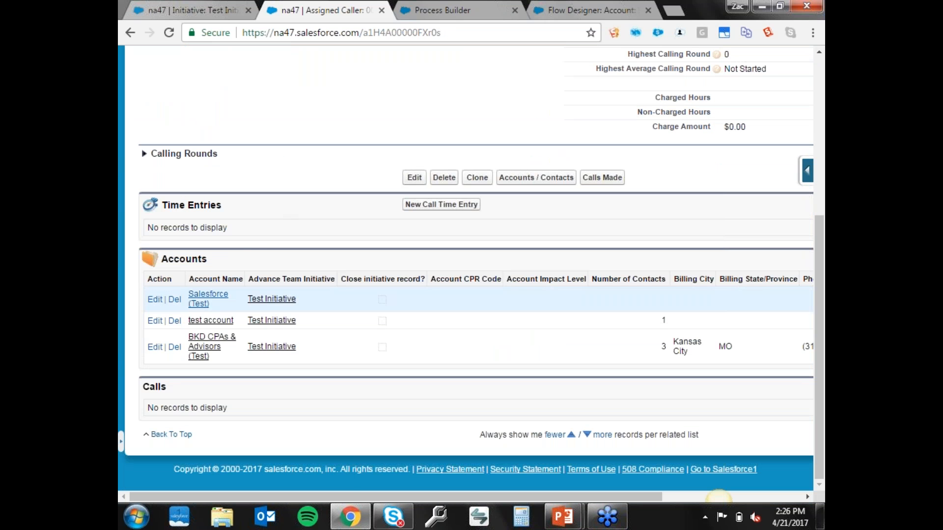
scroll(259, 234, "up", 5)
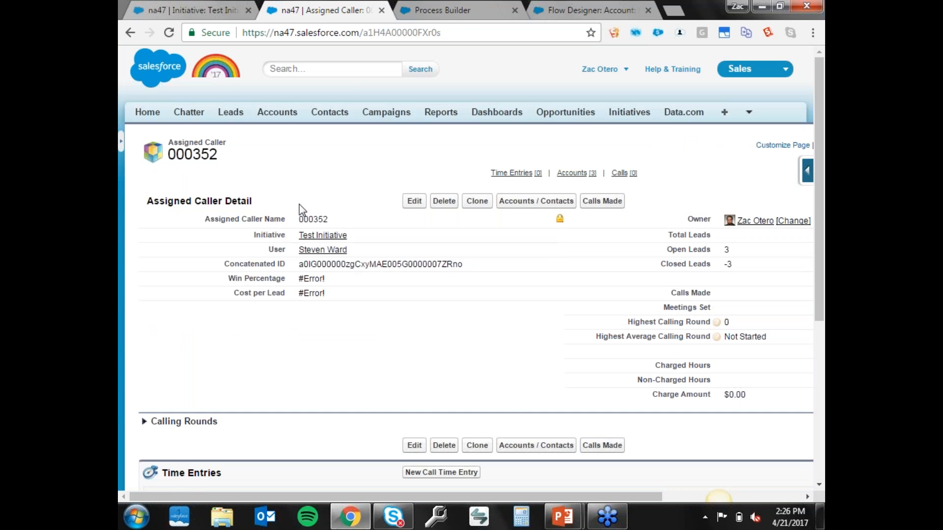
scroll(332, 166, "down", 4)
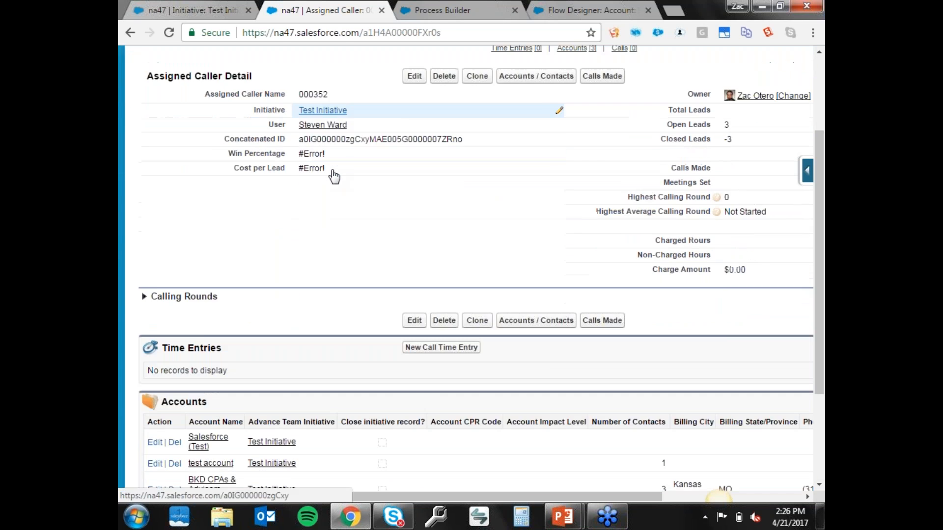
scroll(324, 179, "down", 2)
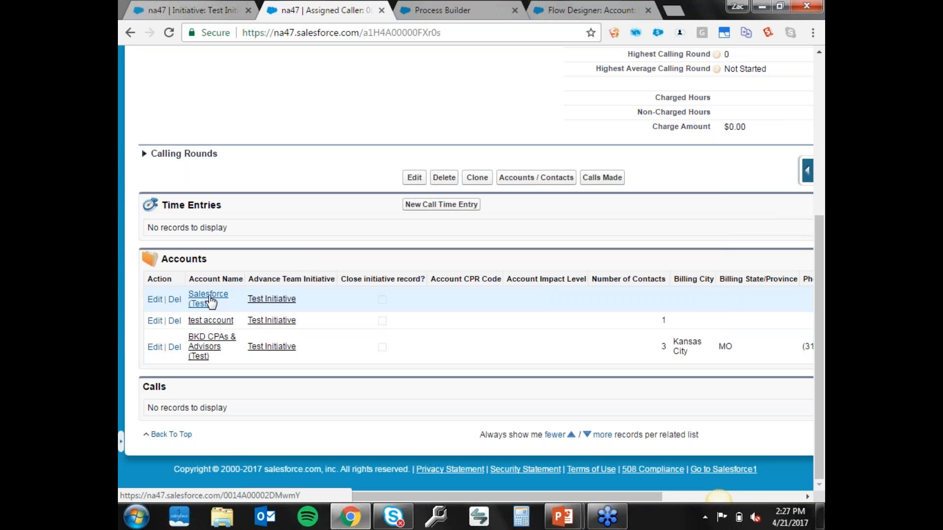
left_click(211, 302)
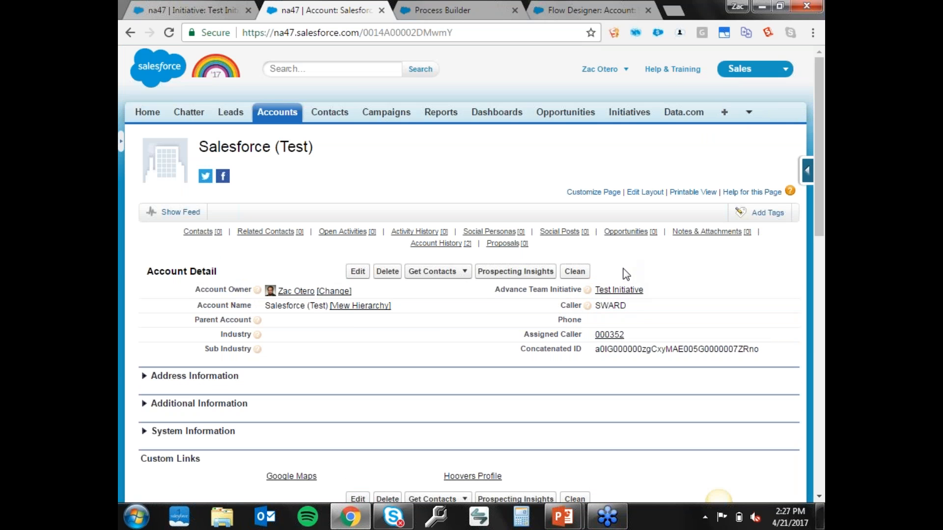
scroll(617, 336, "down", 1)
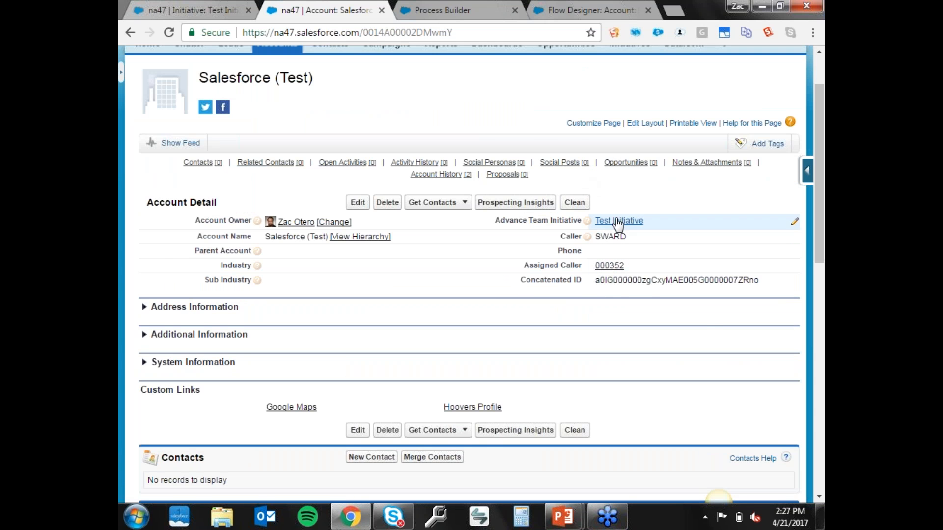
- Reload the Test Initiative record to check its Assigned Callers and Accounts related lists, and return to the Salesforce (Test) account
left_click(186, 9)
scroll(256, 280, "down", 2)
scroll(256, 281, "up", 6)
left_click(169, 32)
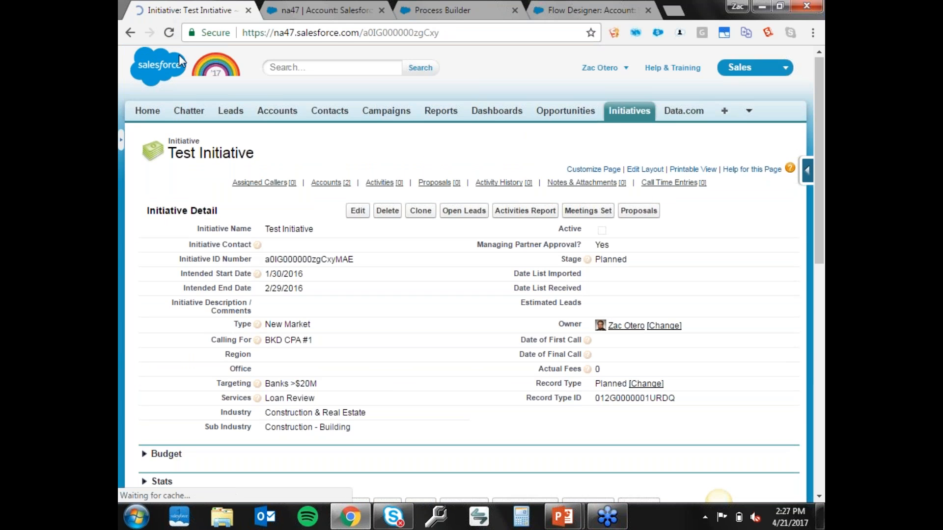
scroll(310, 163, "down", 4)
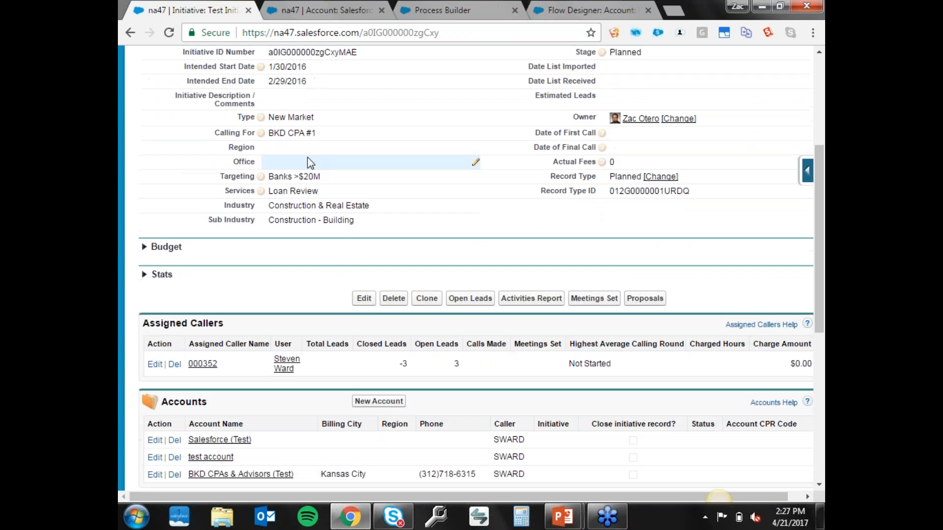
scroll(311, 163, "down", 1)
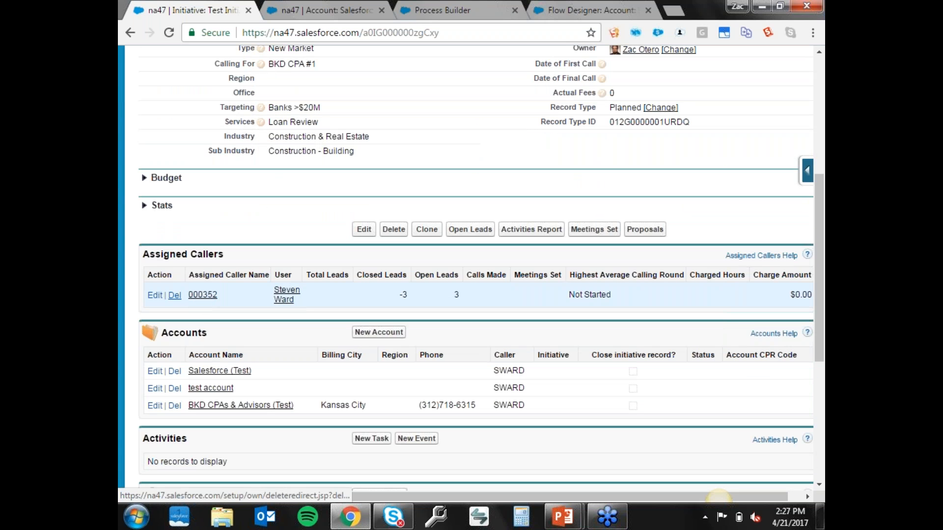
scroll(629, 321, "up", 1)
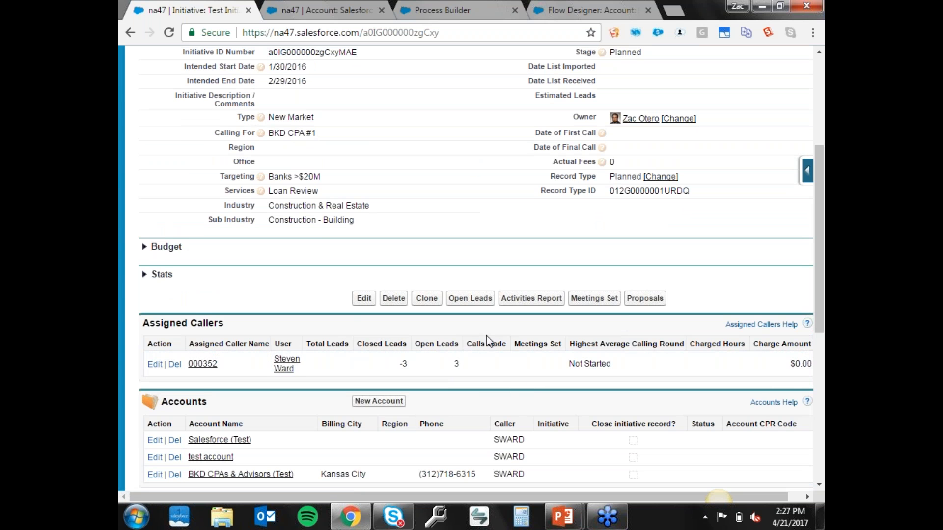
scroll(282, 460, "up", 1)
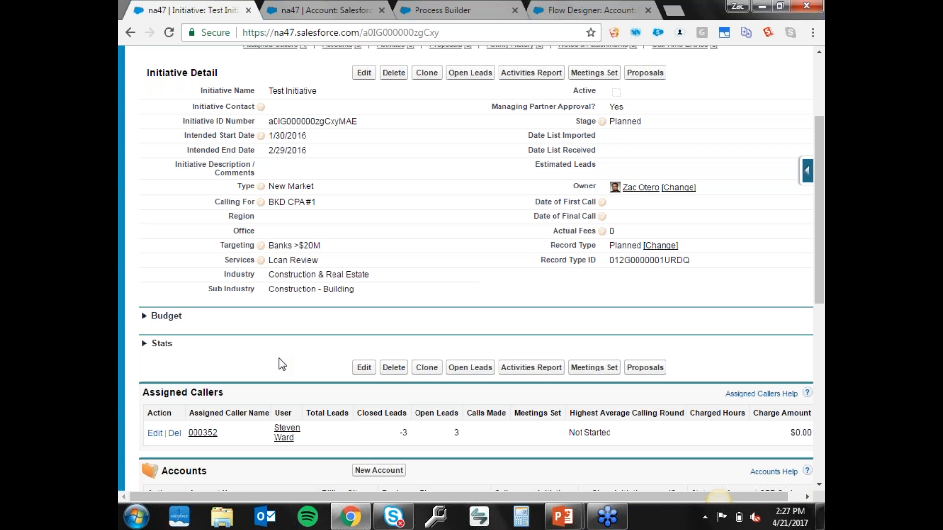
scroll(278, 362, "up", 2)
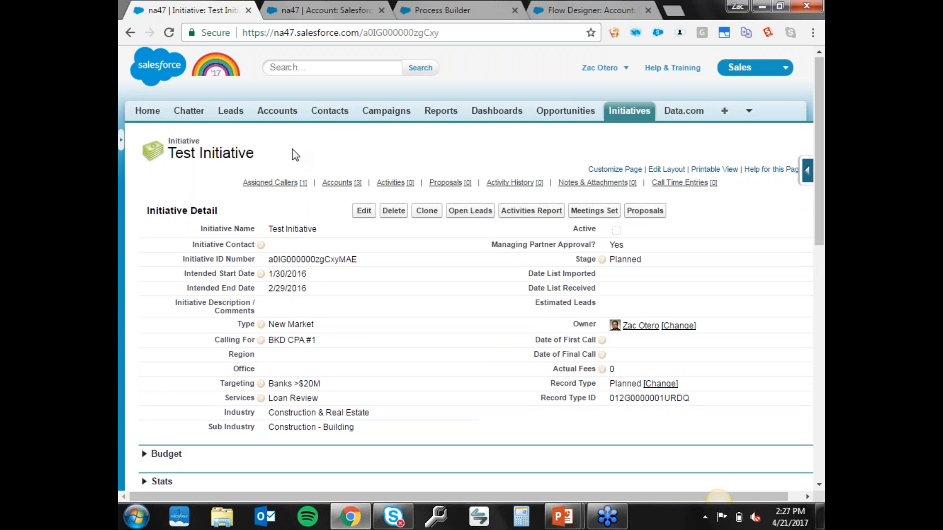
left_click(308, 10)
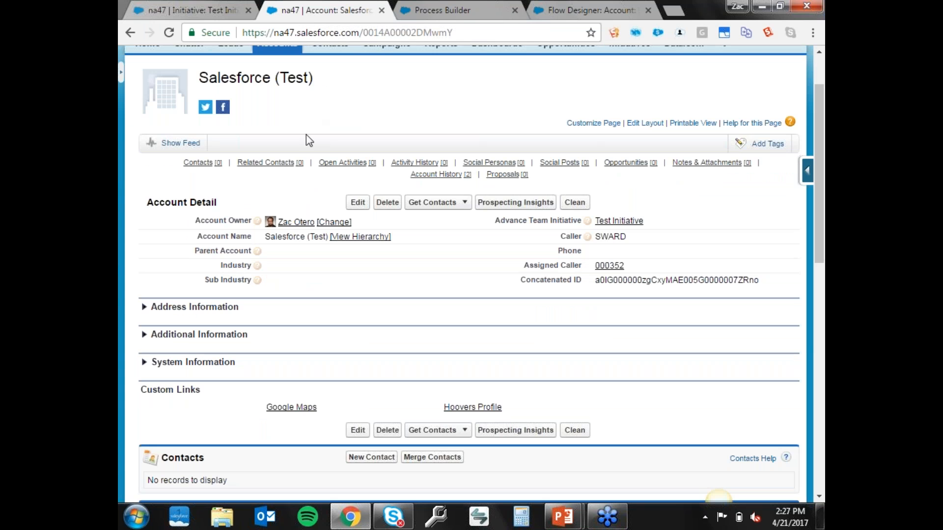
scroll(312, 132, "up", 2)
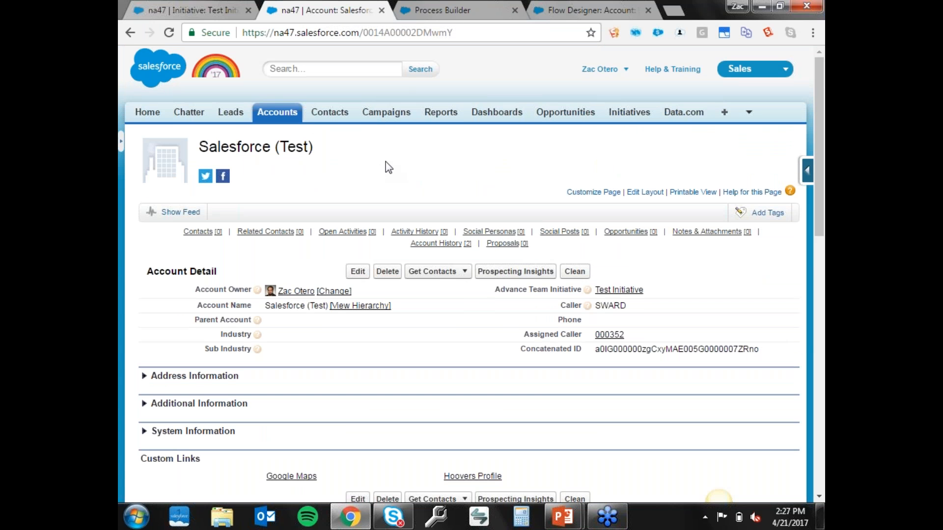